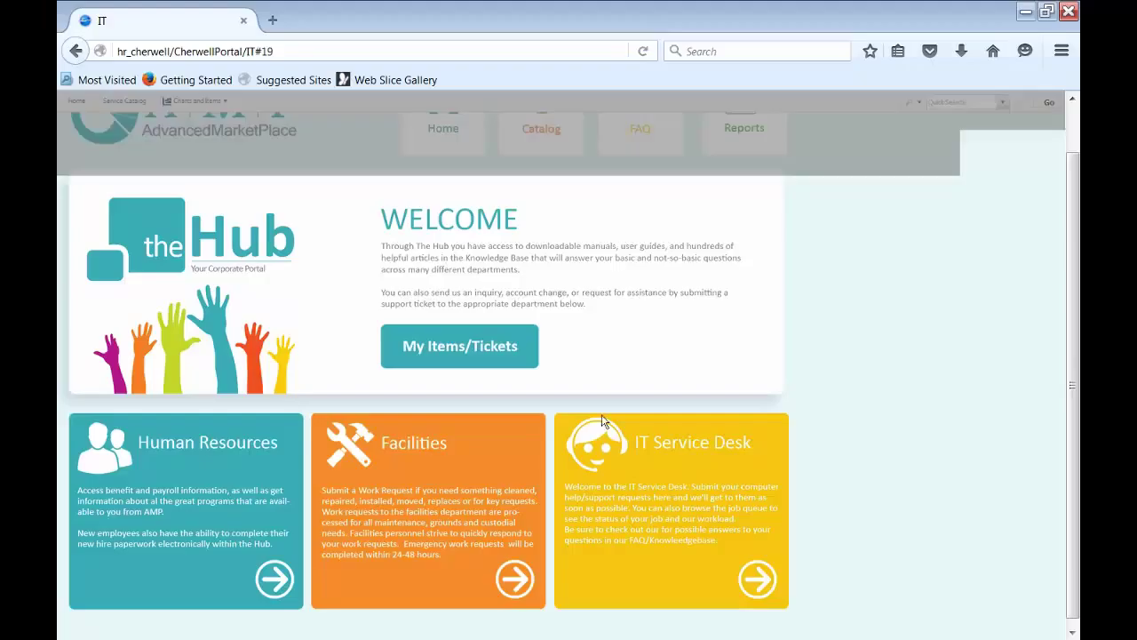
# - Dismiss the expired-session notice and open the My Items/Tickets list from the portal home page
pyautogui.click(602, 419)
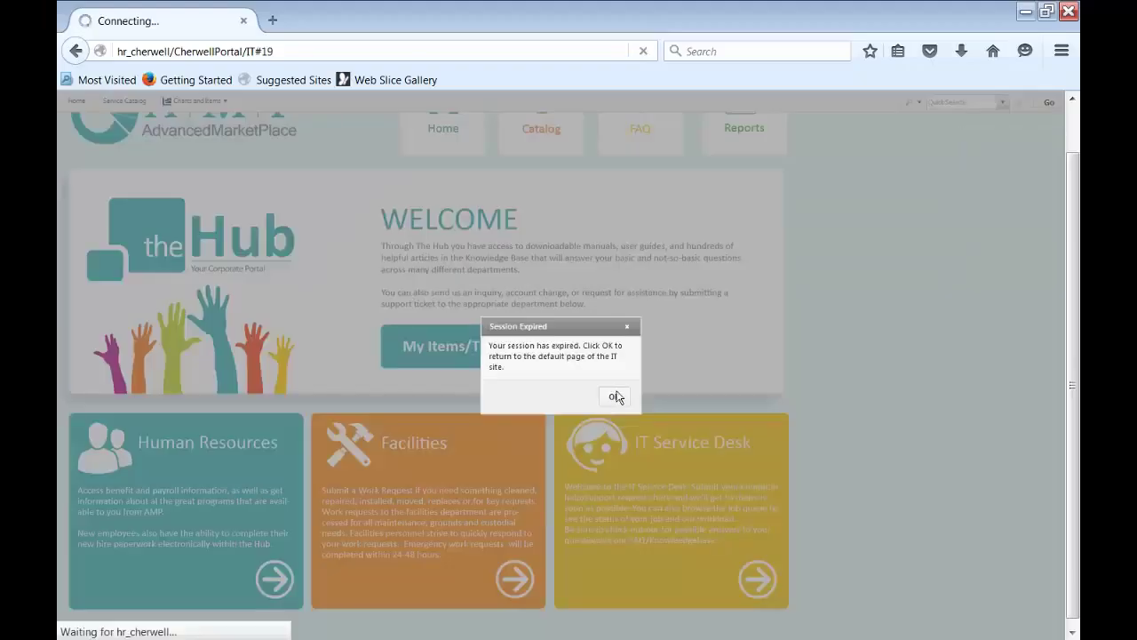
pyautogui.click(612, 399)
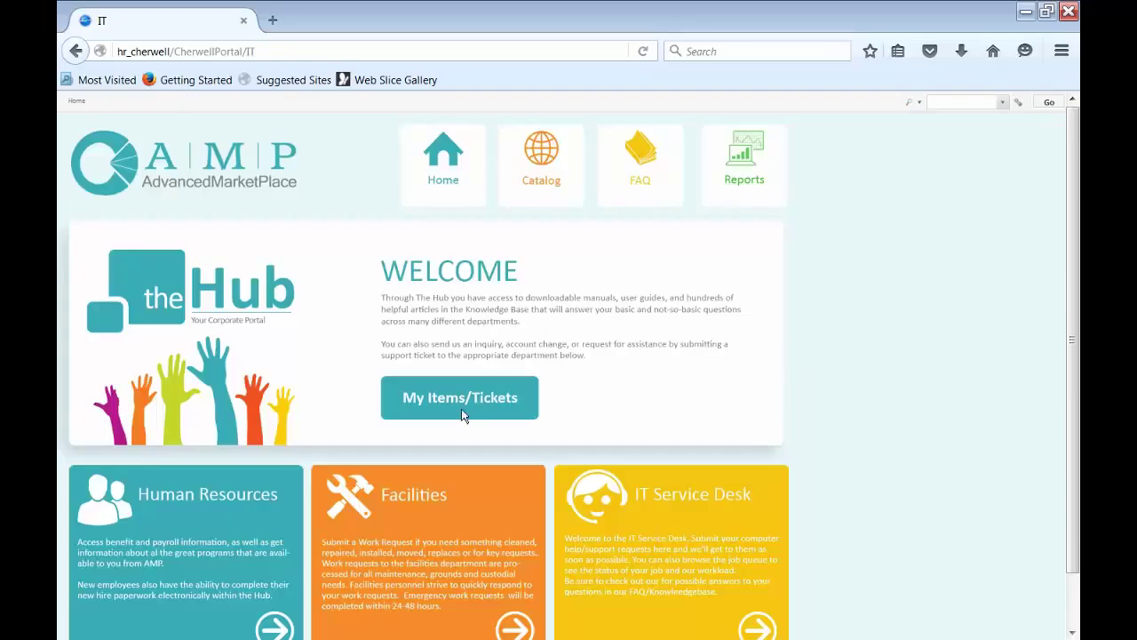
pyautogui.click(463, 416)
pyautogui.click(601, 439)
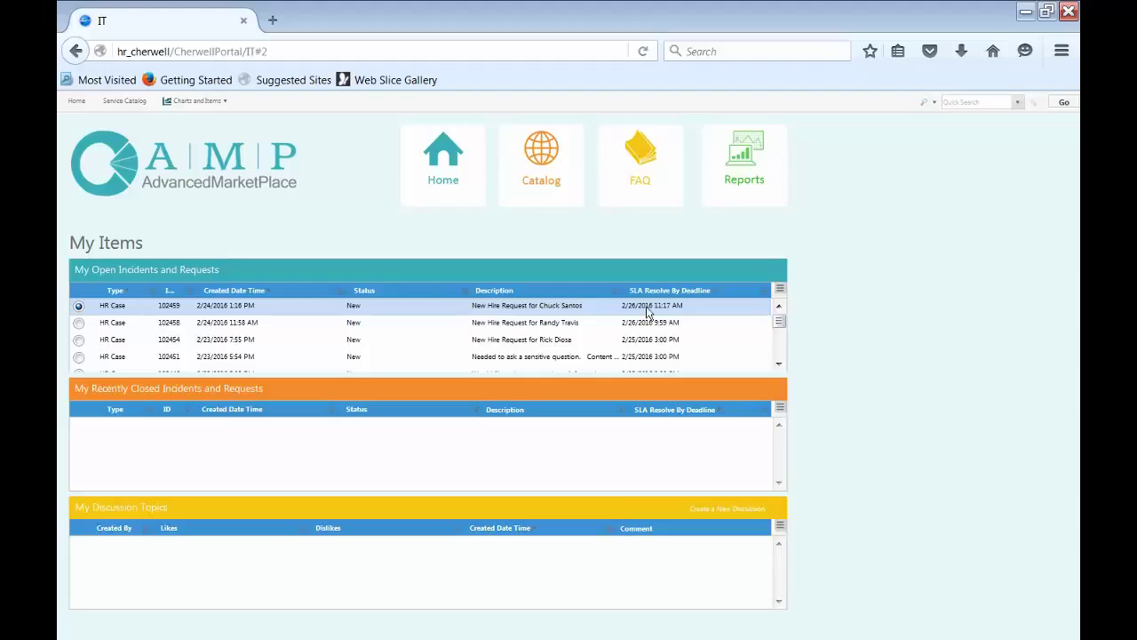
# - Review the open incidents and requests, and open the new hire request created 2/24/2016 1:16 PM
pyautogui.scroll(-3, 648, 338)
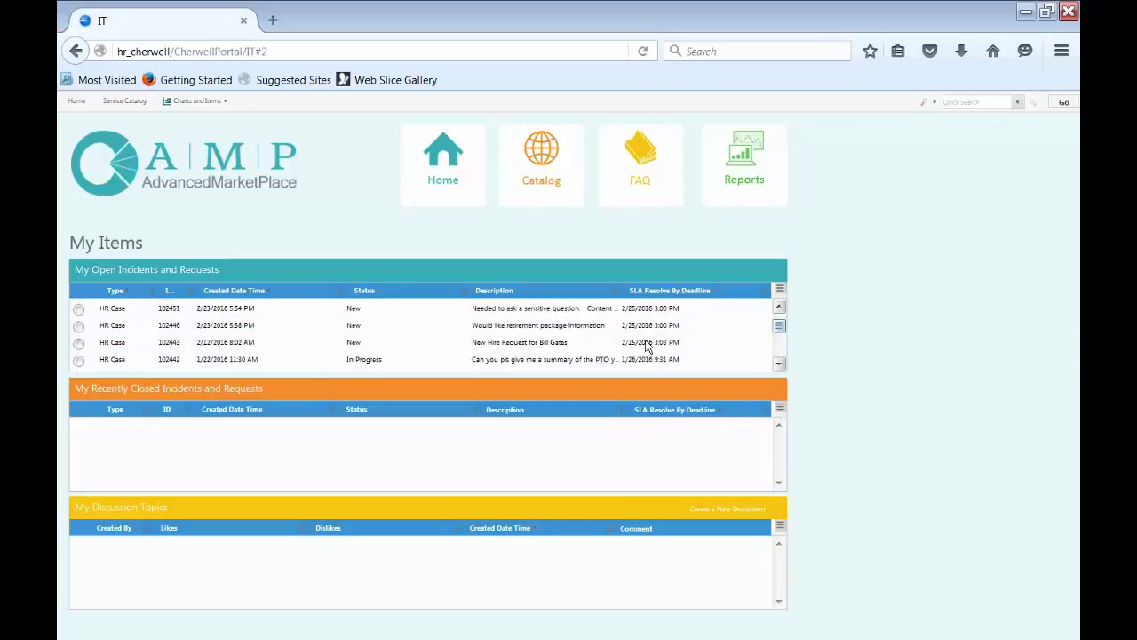
pyautogui.scroll(-3, 647, 347)
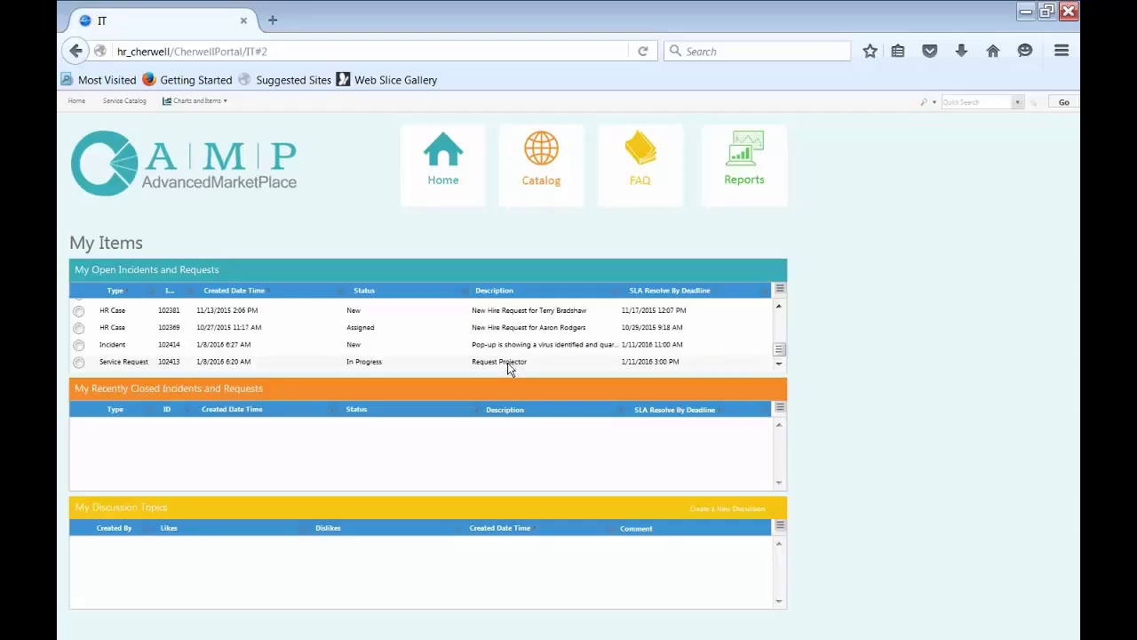
pyautogui.moveTo(779, 351); pyautogui.dragTo(780, 321)
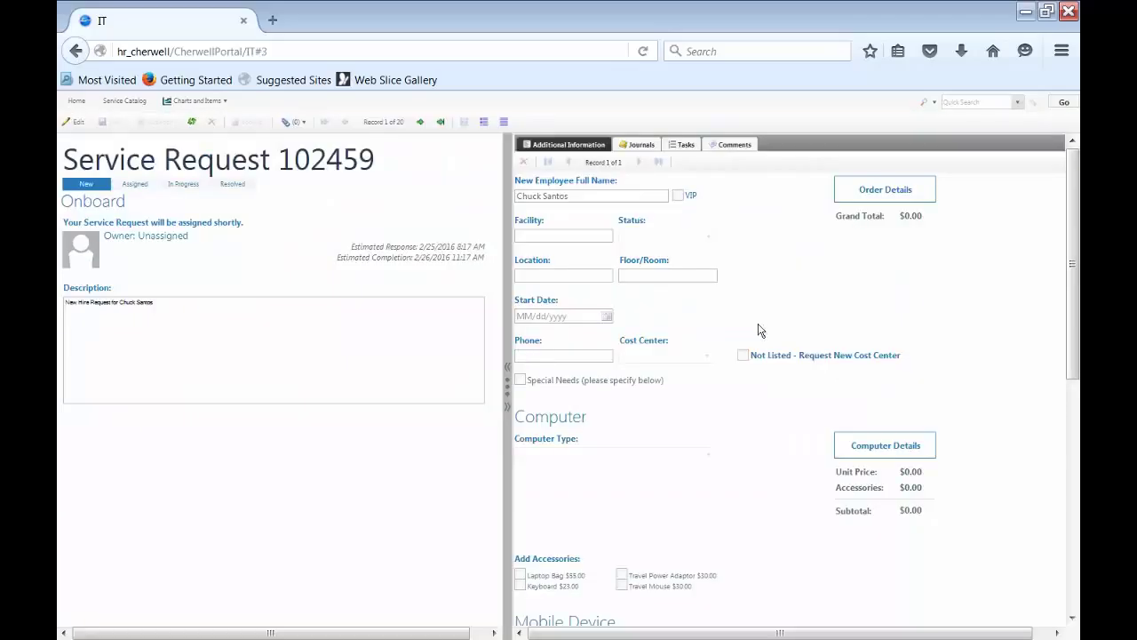
# - Review the onboarding form's computer, mobile device, software and additional details sections, and display the request's tasks
pyautogui.scroll(-7, 760, 331)
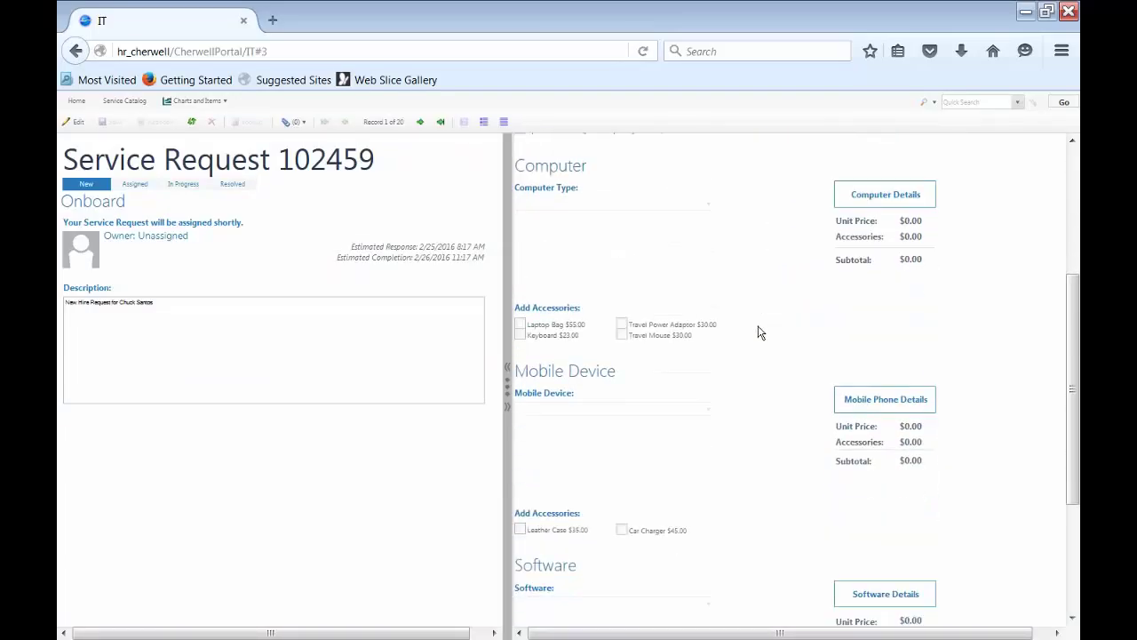
pyautogui.scroll(-2, 742, 380)
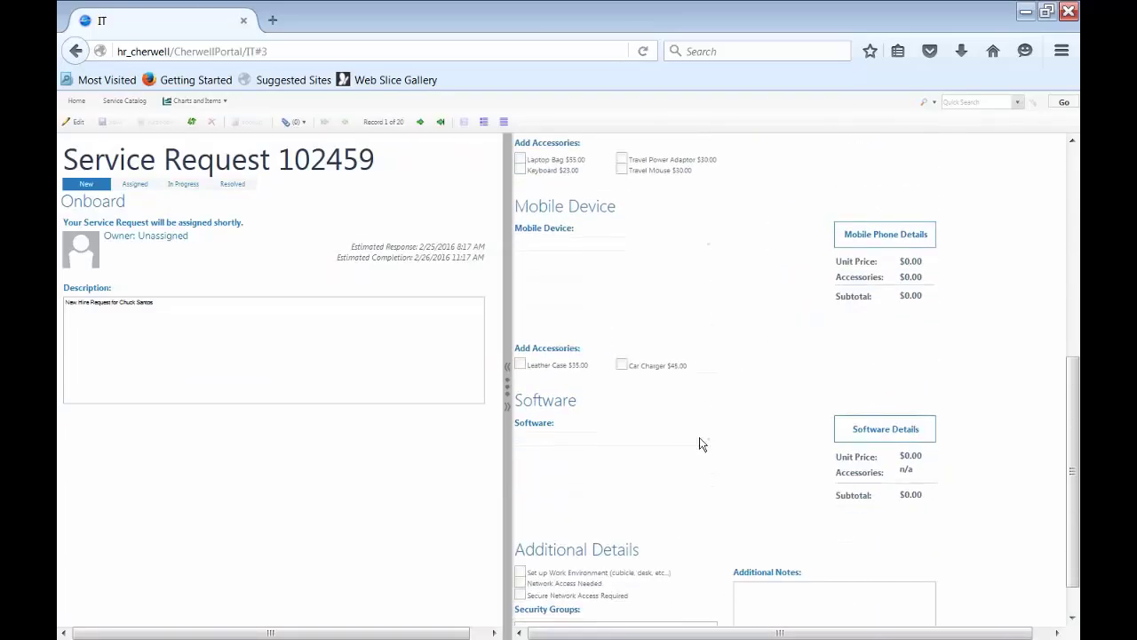
pyautogui.scroll(5, 699, 445)
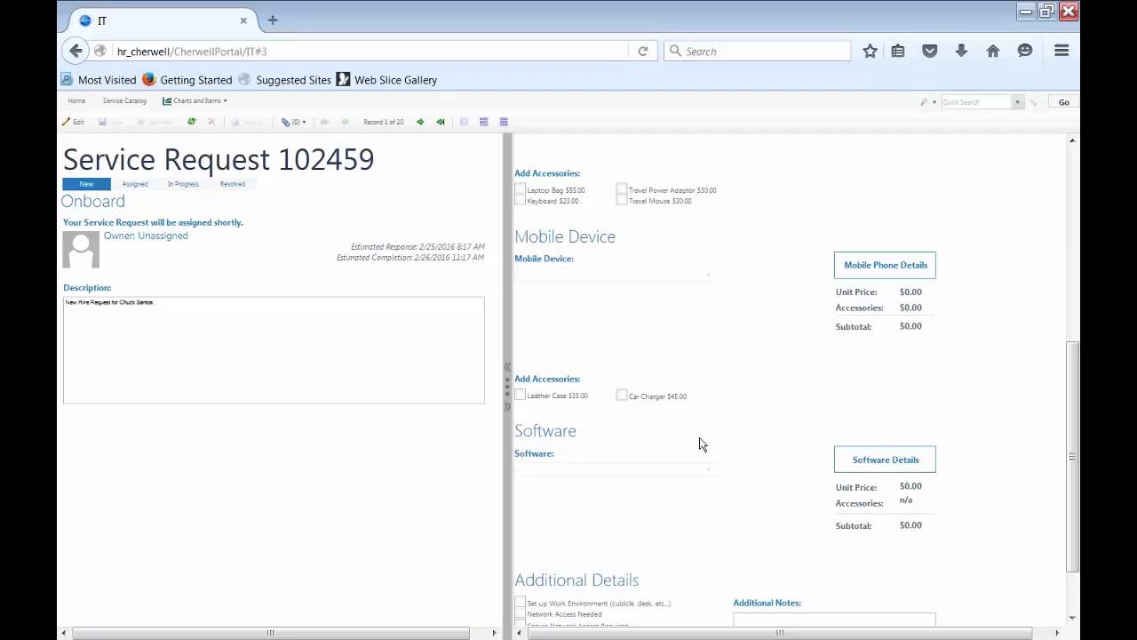
pyautogui.scroll(5, 699, 444)
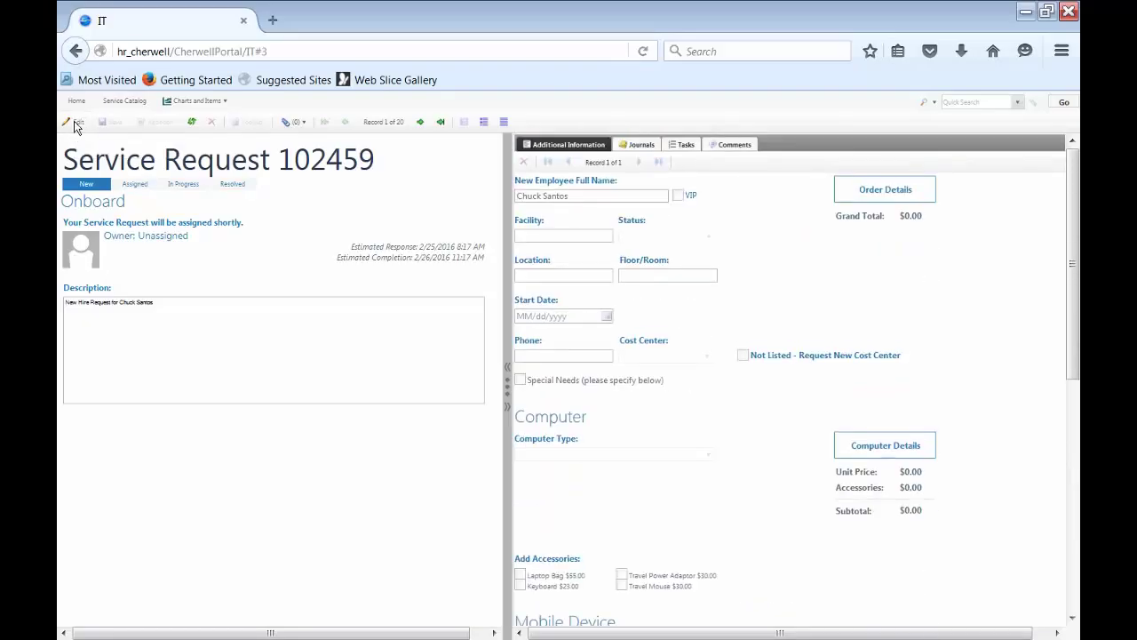
pyautogui.click(680, 144)
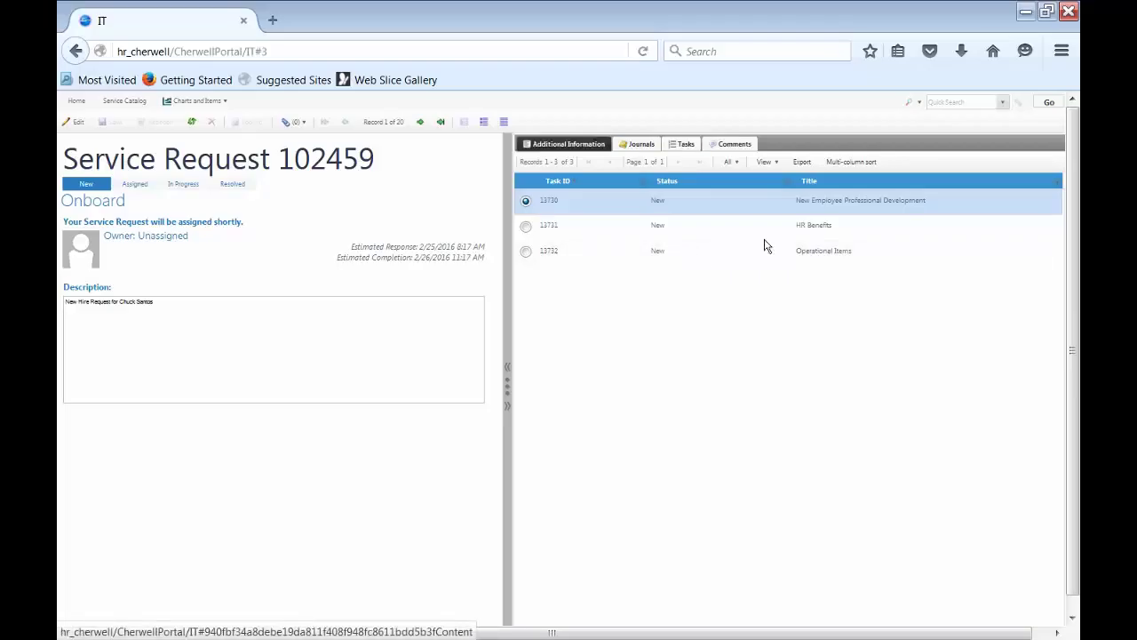
# - Edit the onboarding request, setting Facility to corp and Status to Part Time, and request a new unlisted cost center
pyautogui.click(77, 126)
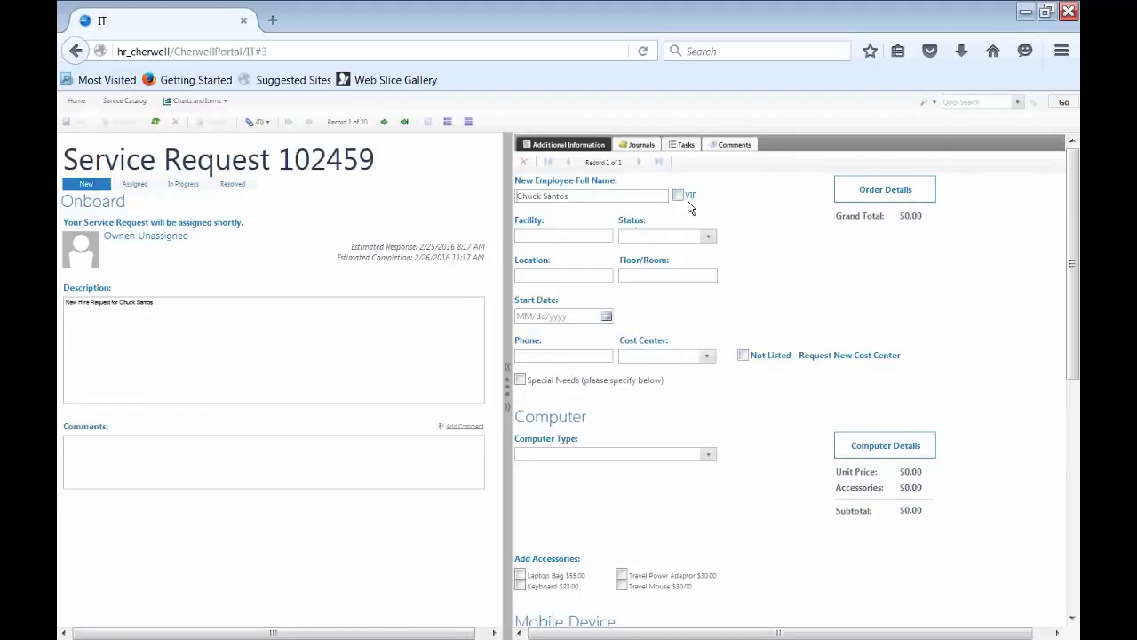
pyautogui.click(577, 235)
pyautogui.write('corp')
pyautogui.click(702, 236)
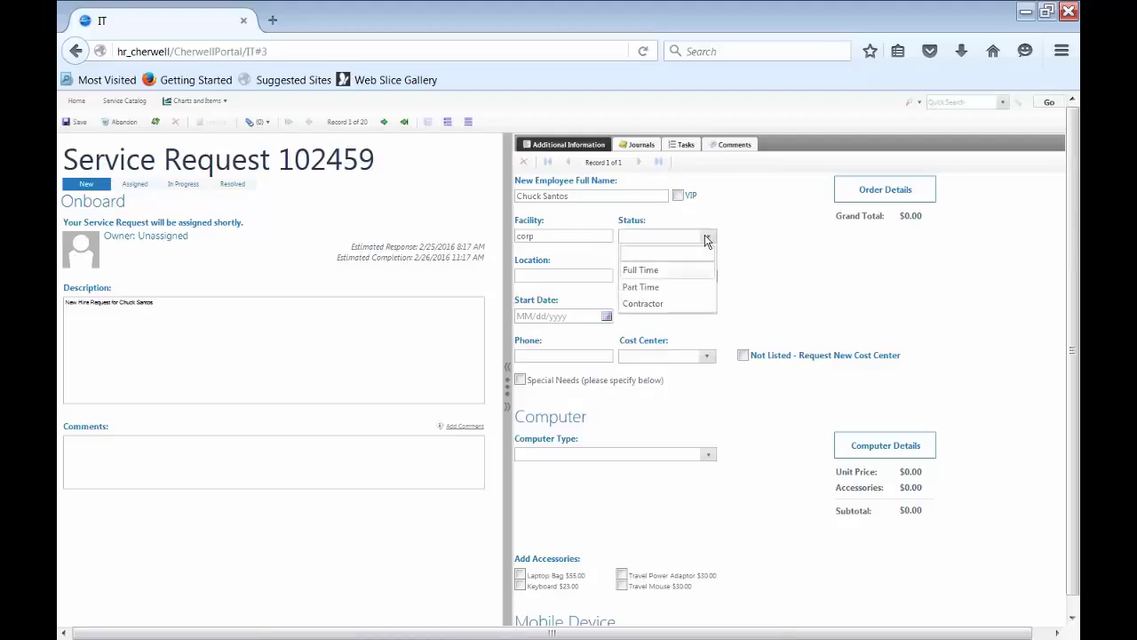
pyautogui.click(698, 272)
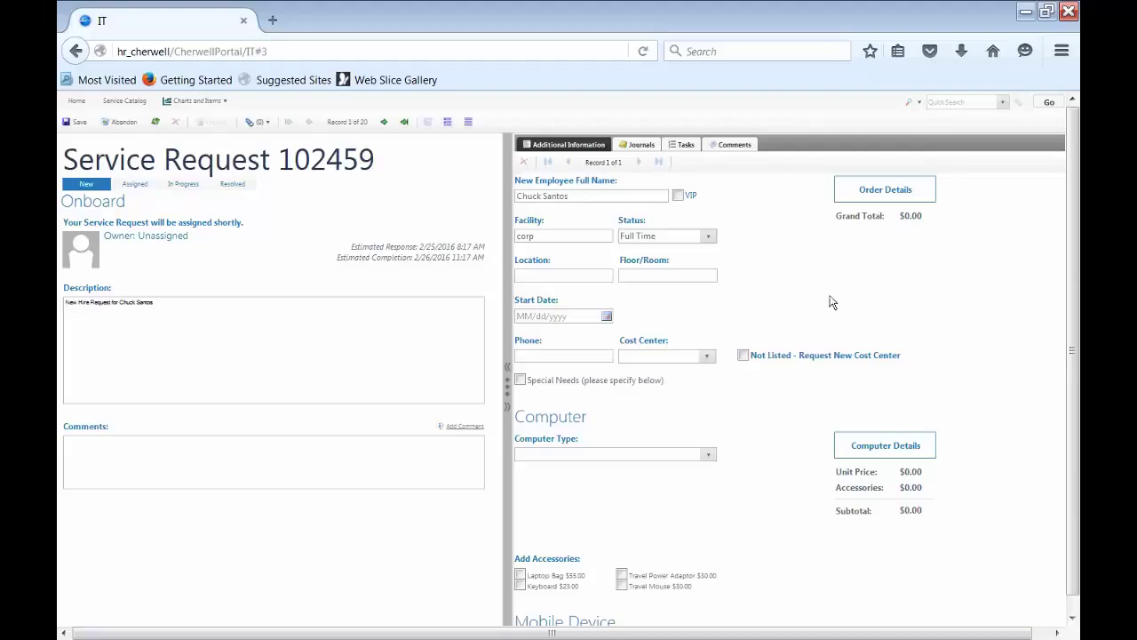
pyautogui.click(713, 237)
pyautogui.click(692, 286)
pyautogui.click(743, 355)
# - Choose the Latitude E5530 Laptop as computer type and add the Travel Power Adaptor and Travel Mouse accessories
pyautogui.click(709, 455)
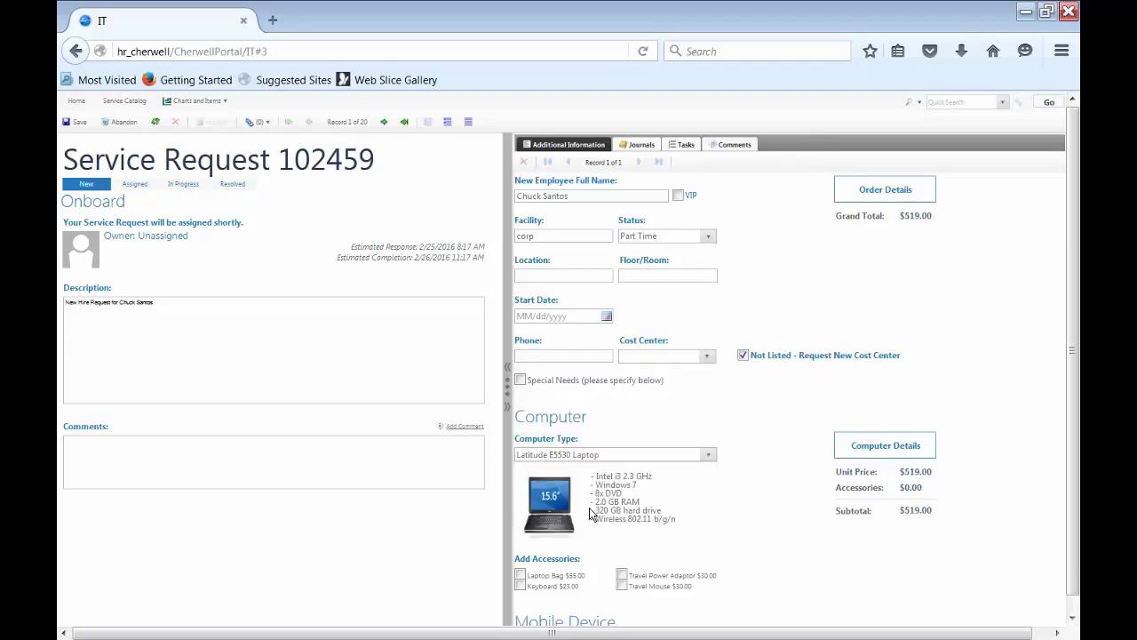
pyautogui.scroll(-3, 782, 507)
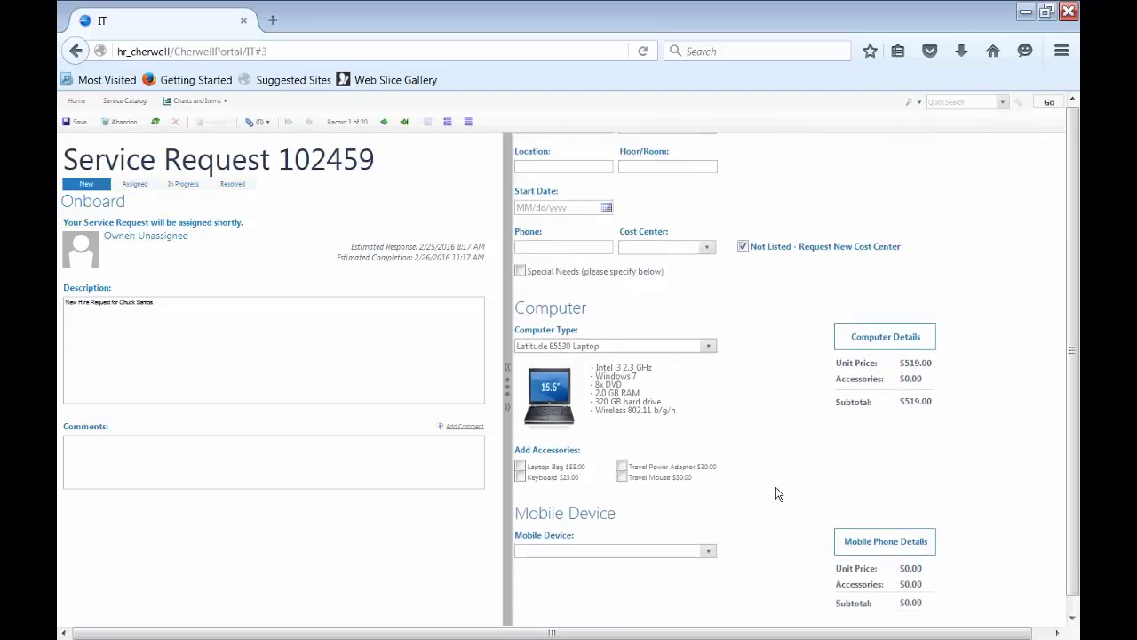
pyautogui.scroll(-1, 776, 493)
pyautogui.scroll(-1, 749, 449)
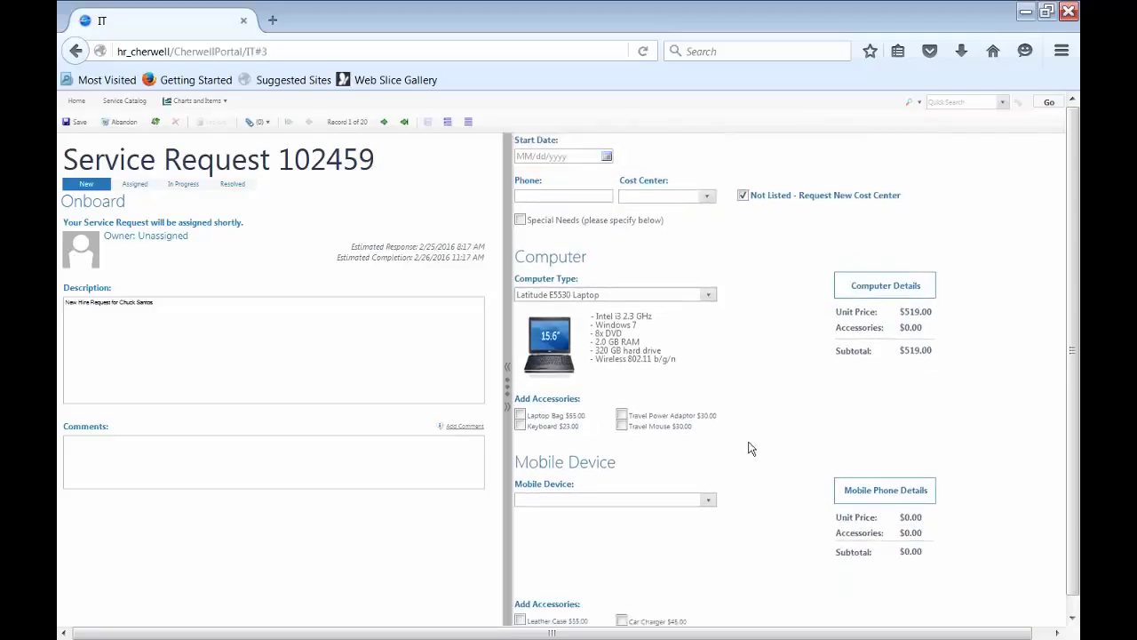
pyautogui.click(621, 409)
pyautogui.click(620, 419)
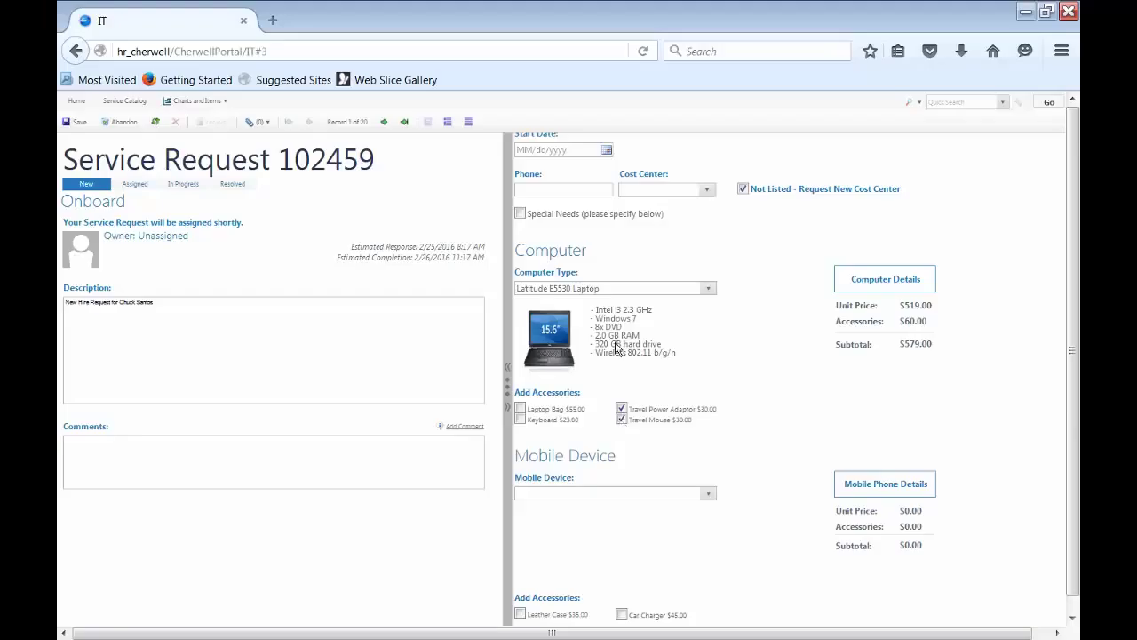
# - Select iPad with Retina Display as the mobile device and Developer Software Package as the software
pyautogui.click(708, 493)
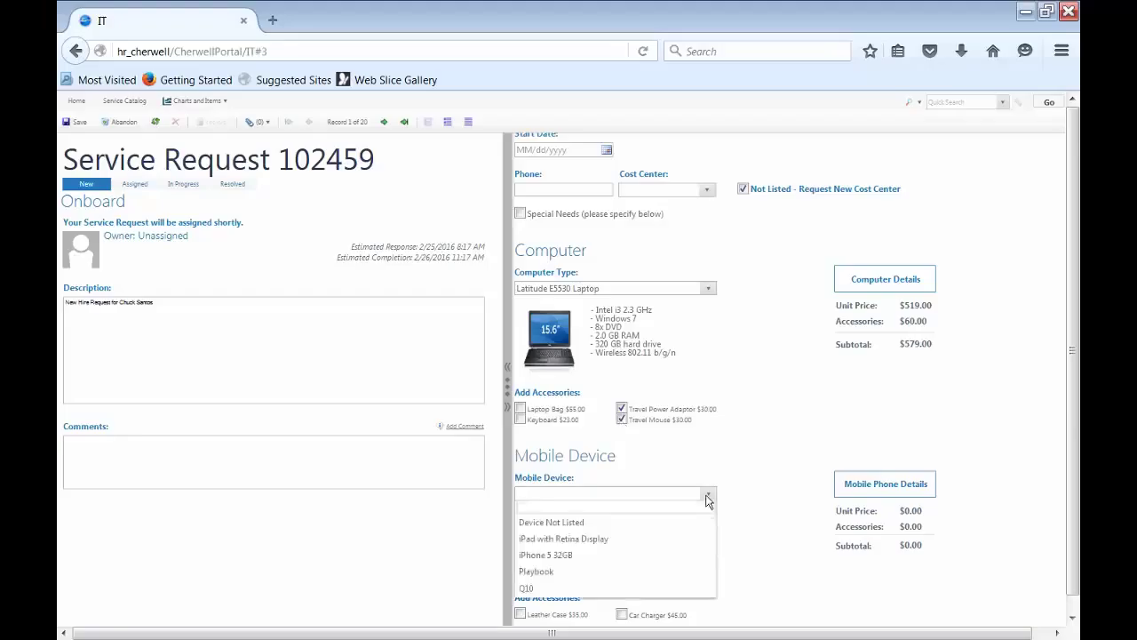
pyautogui.click(586, 540)
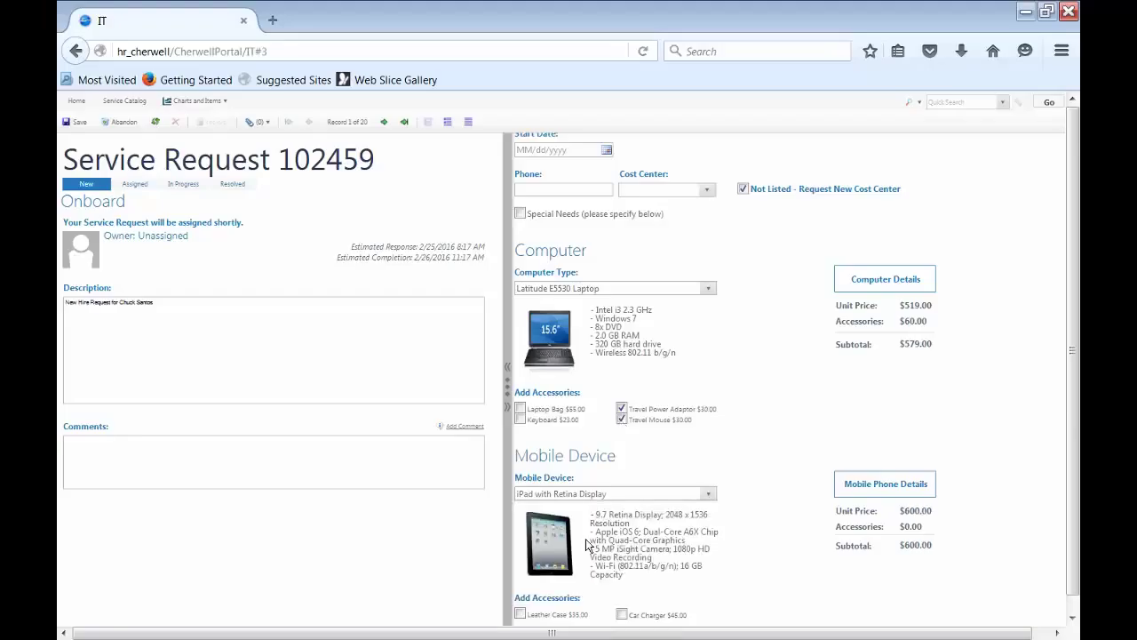
pyautogui.scroll(-1, 759, 510)
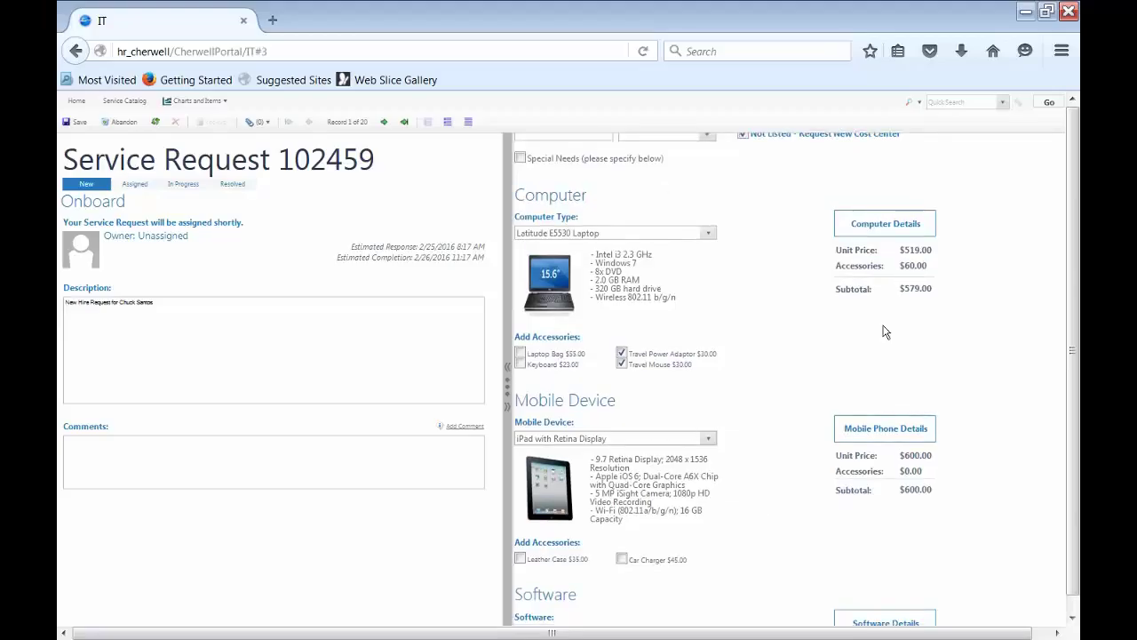
pyautogui.scroll(-3, 981, 408)
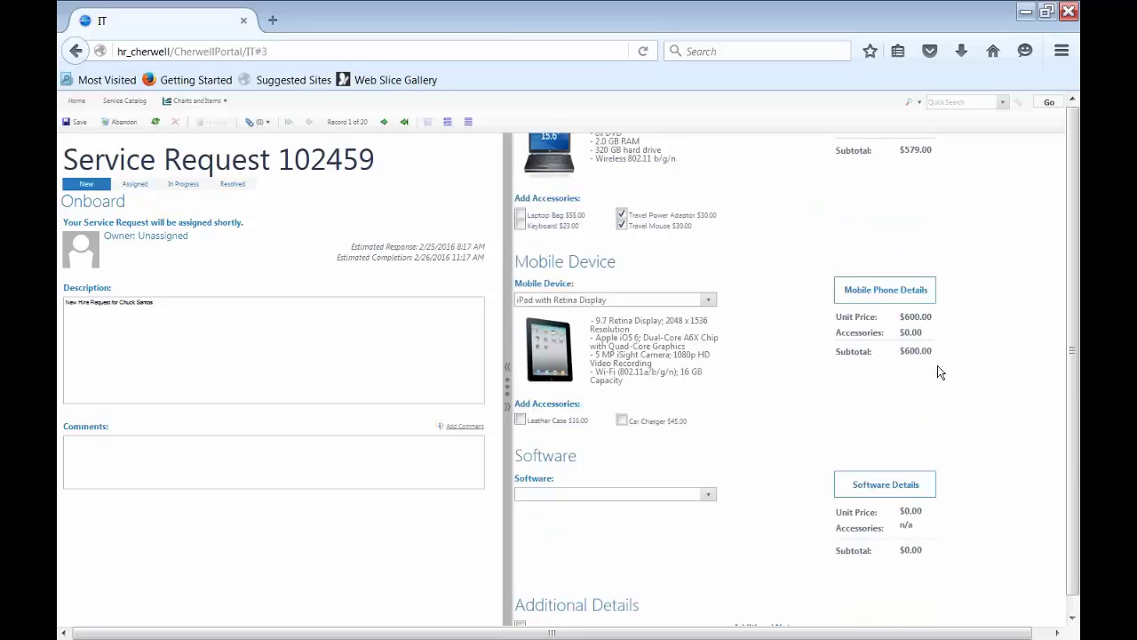
pyautogui.scroll(-2, 938, 365)
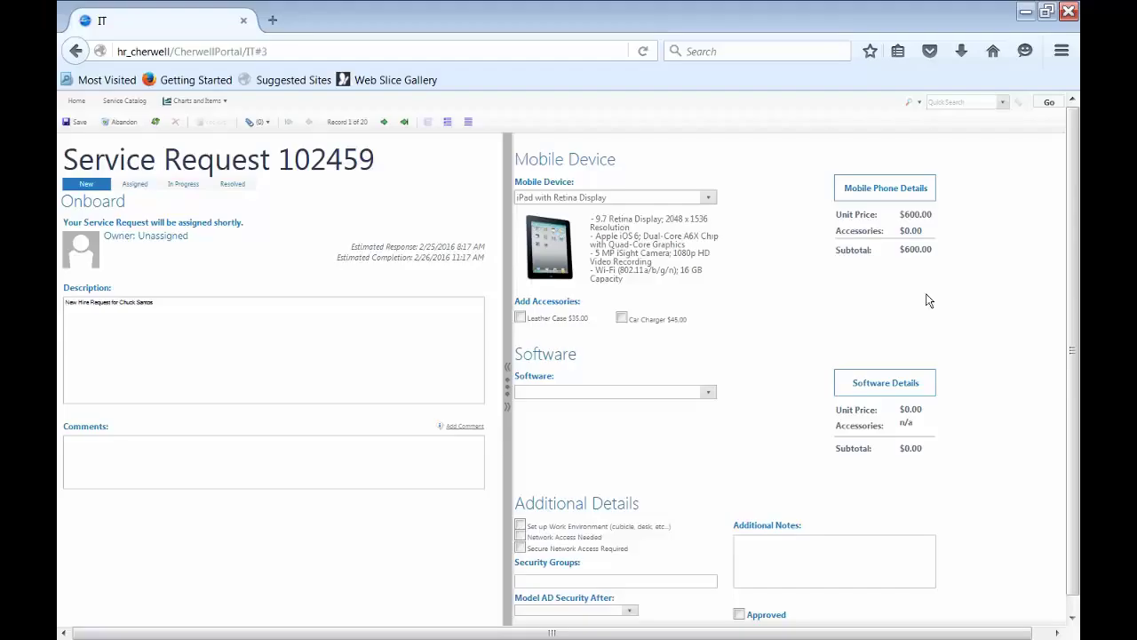
pyautogui.click(708, 391)
pyautogui.click(625, 421)
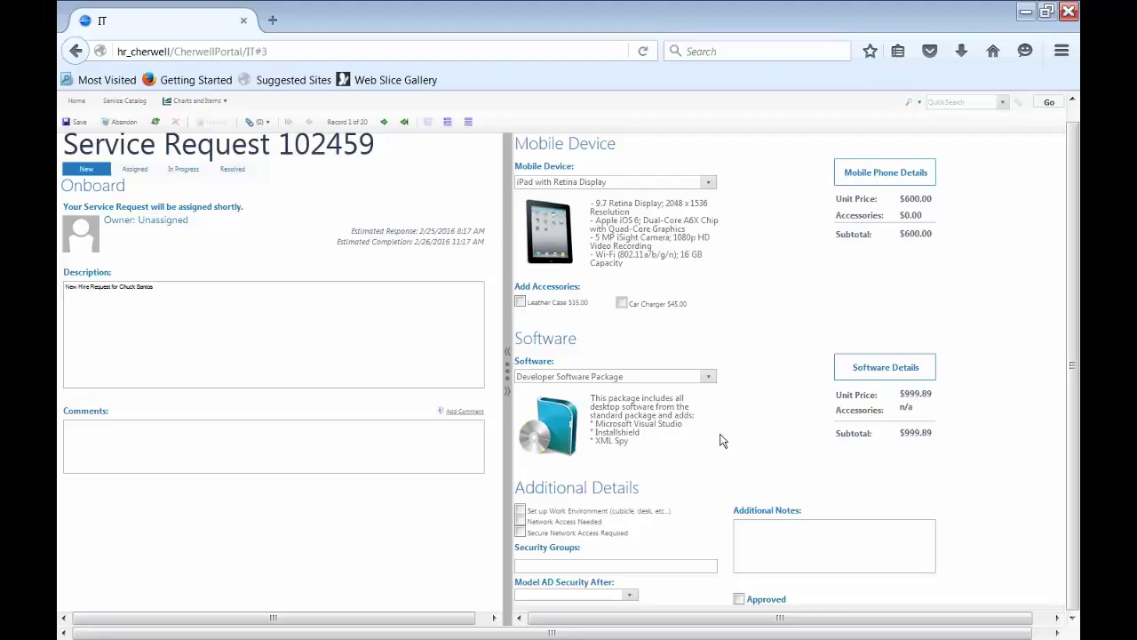
# - Request work environment setup, network access and secure network access, mark the onboarding request as approved, and save it
pyautogui.click(521, 512)
pyautogui.click(521, 522)
pyautogui.click(520, 532)
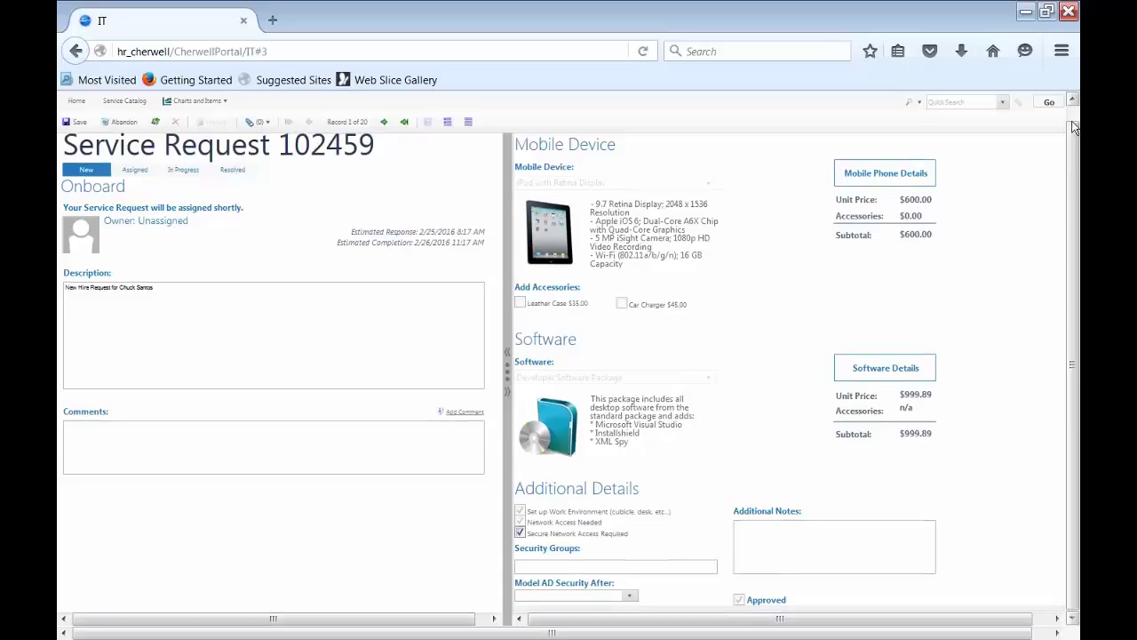
pyautogui.scroll(1, 1072, 128)
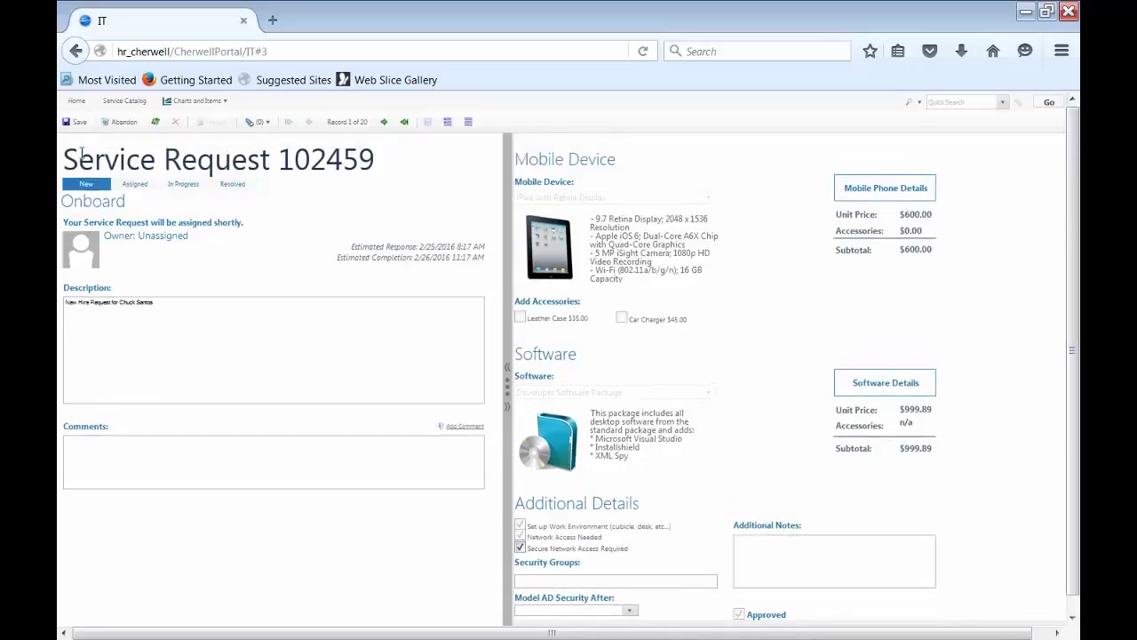
pyautogui.click(68, 125)
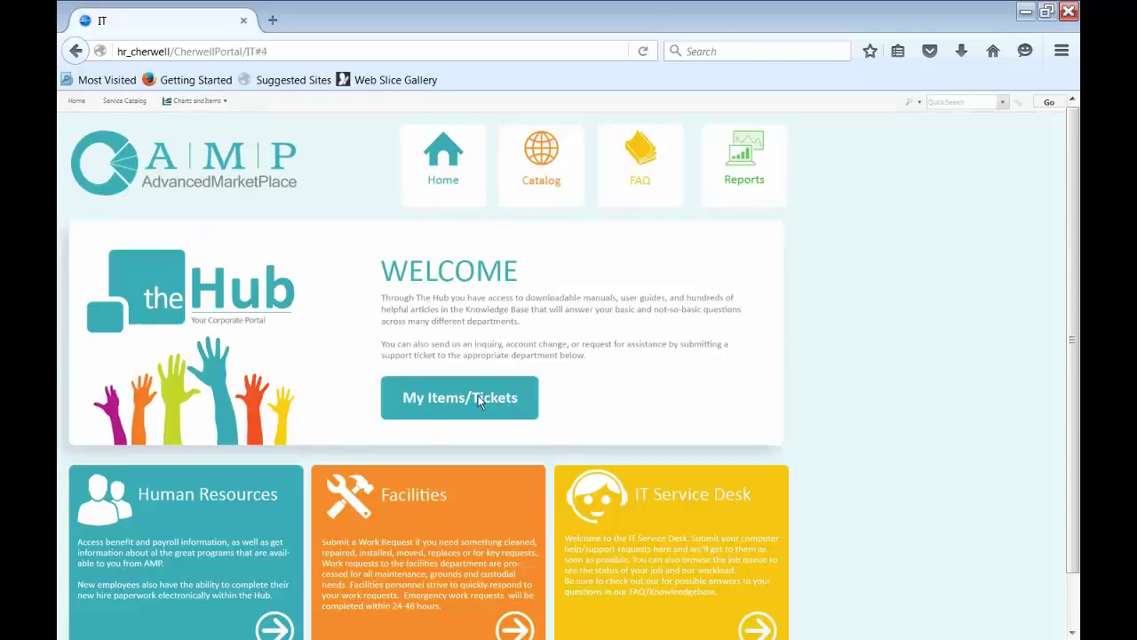
# - Reopen the edited new hire request from My Items/Tickets and view its tasks
pyautogui.click(479, 400)
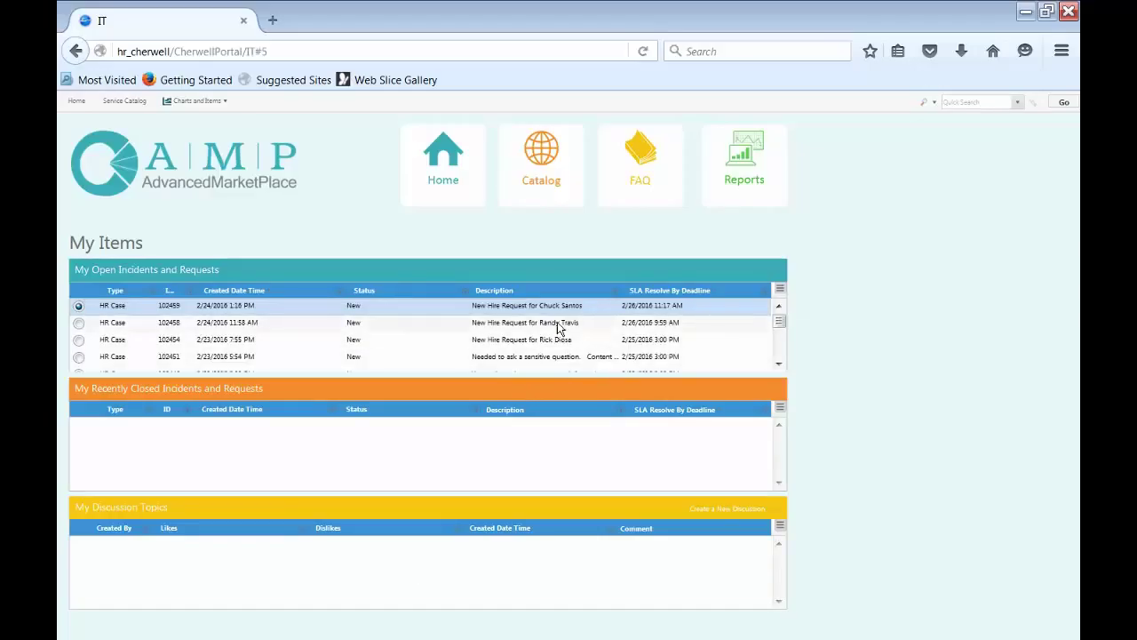
pyautogui.doubleClick(515, 310)
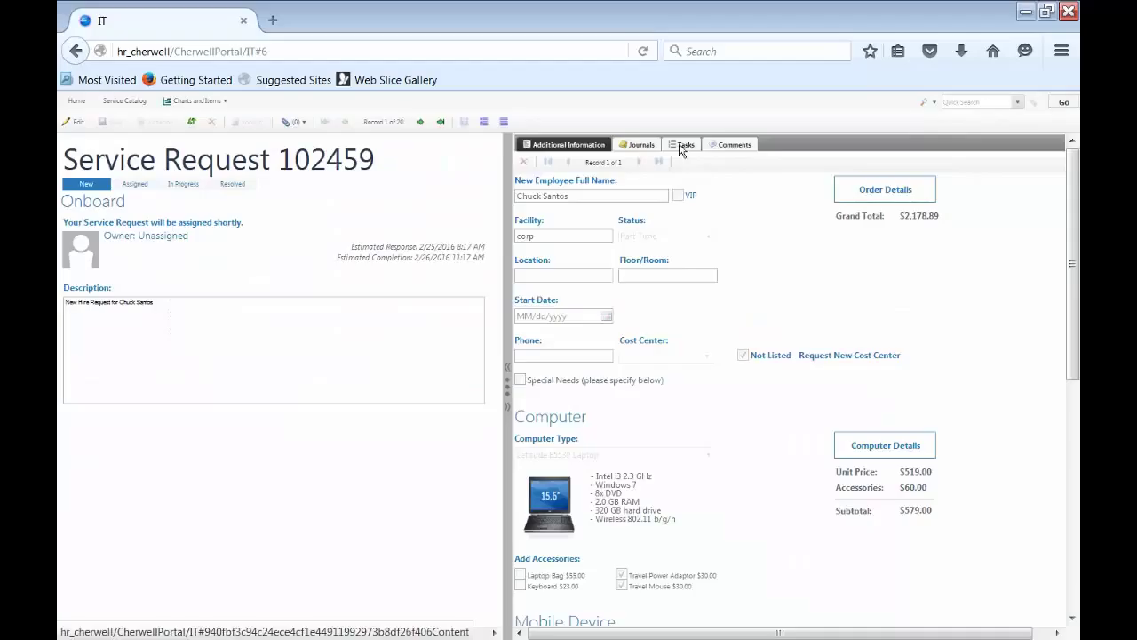
pyautogui.click(684, 145)
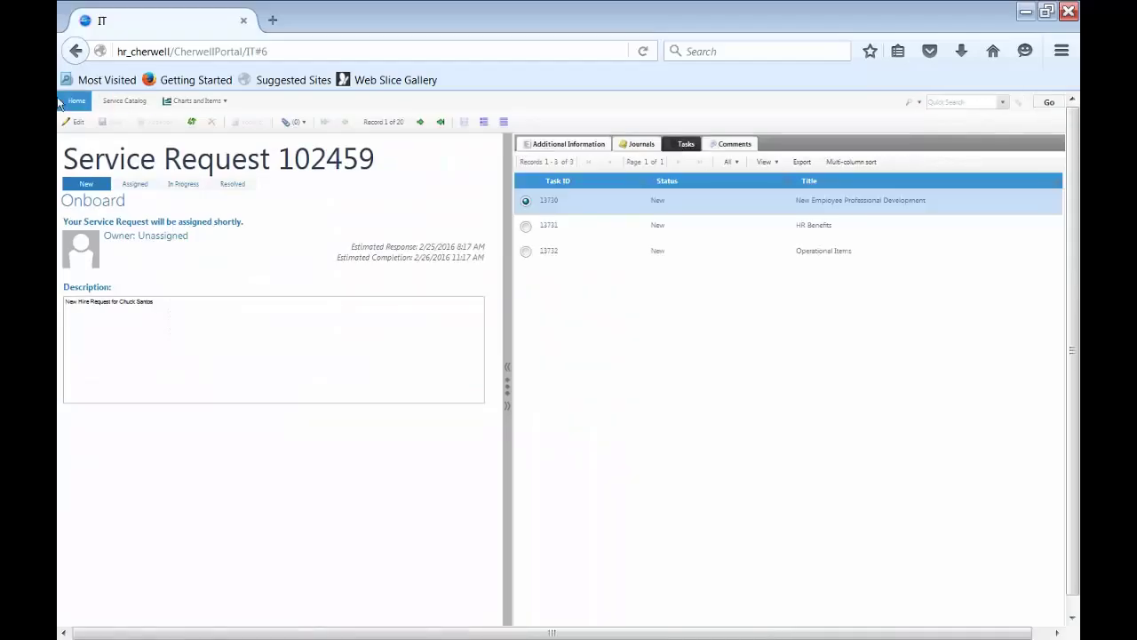
# - Return to My Items/Tickets, open the new hire request created 2/24/2016 11:58 AM, and view its tasks
pyautogui.click(60, 102)
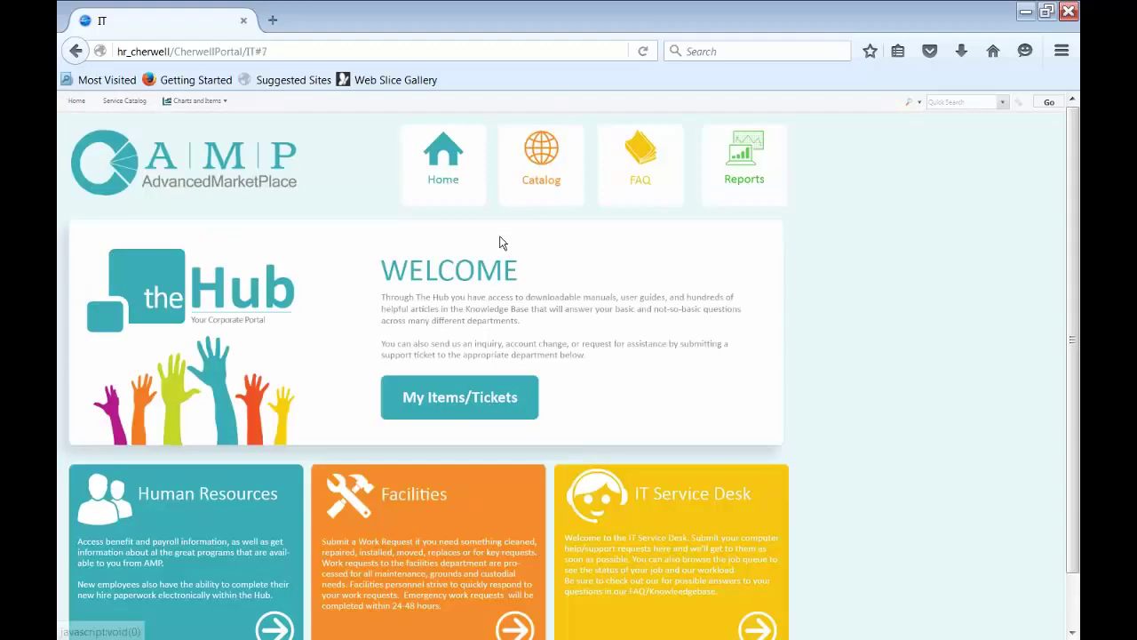
pyautogui.click(471, 395)
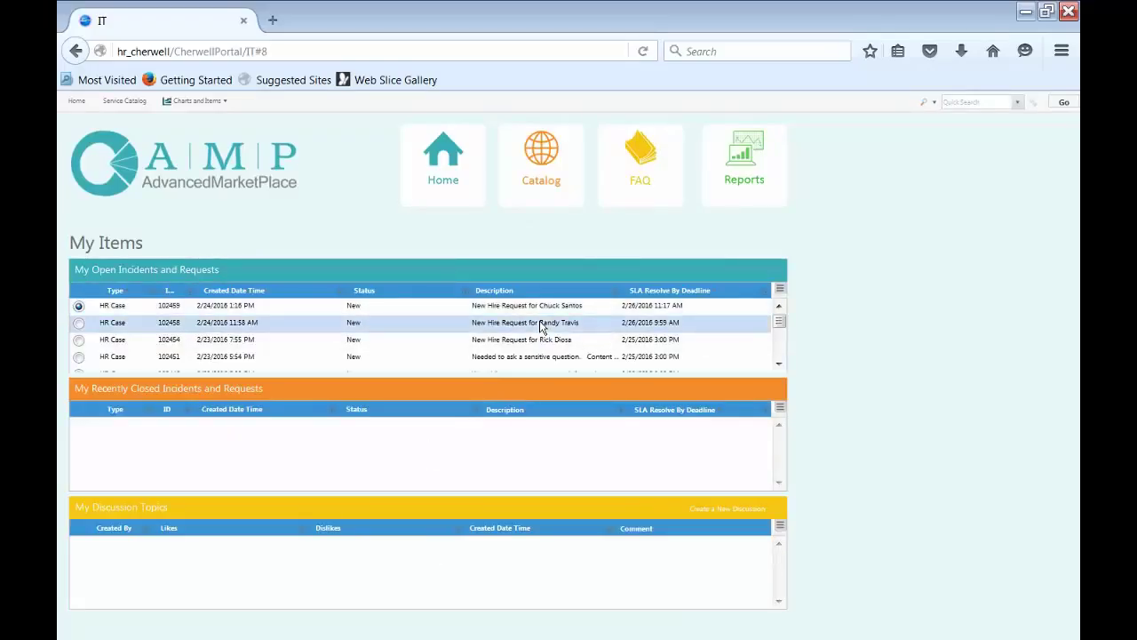
pyautogui.doubleClick(541, 327)
pyautogui.click(681, 144)
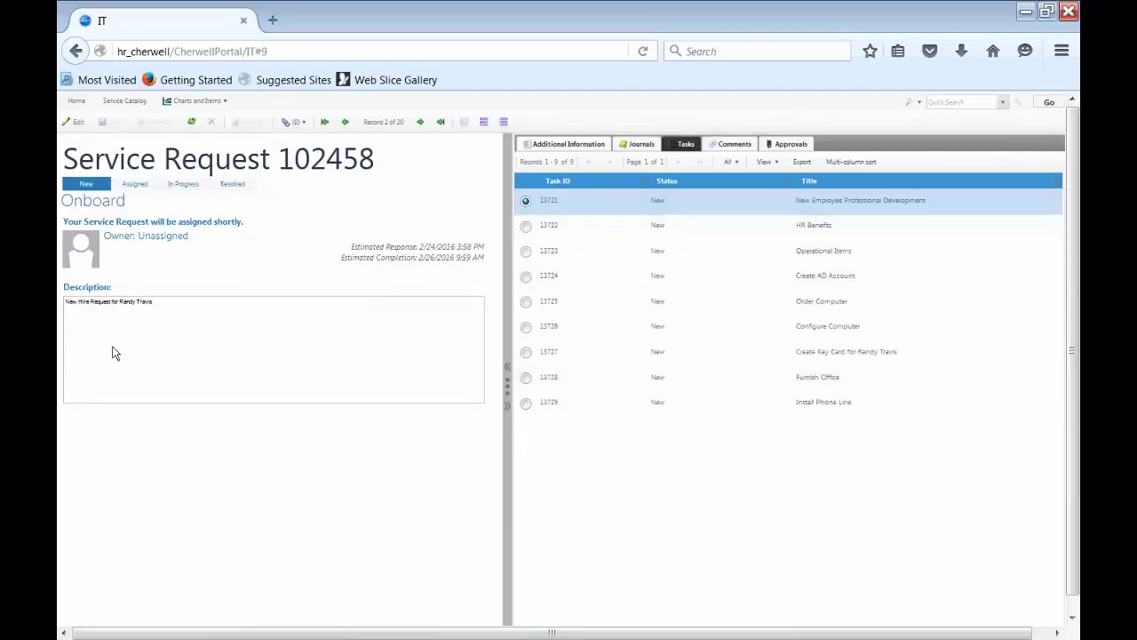
# - Leave the second new hire request and go back through the portal home page to the My Items/Tickets list
pyautogui.click(181, 309)
pyautogui.click(77, 102)
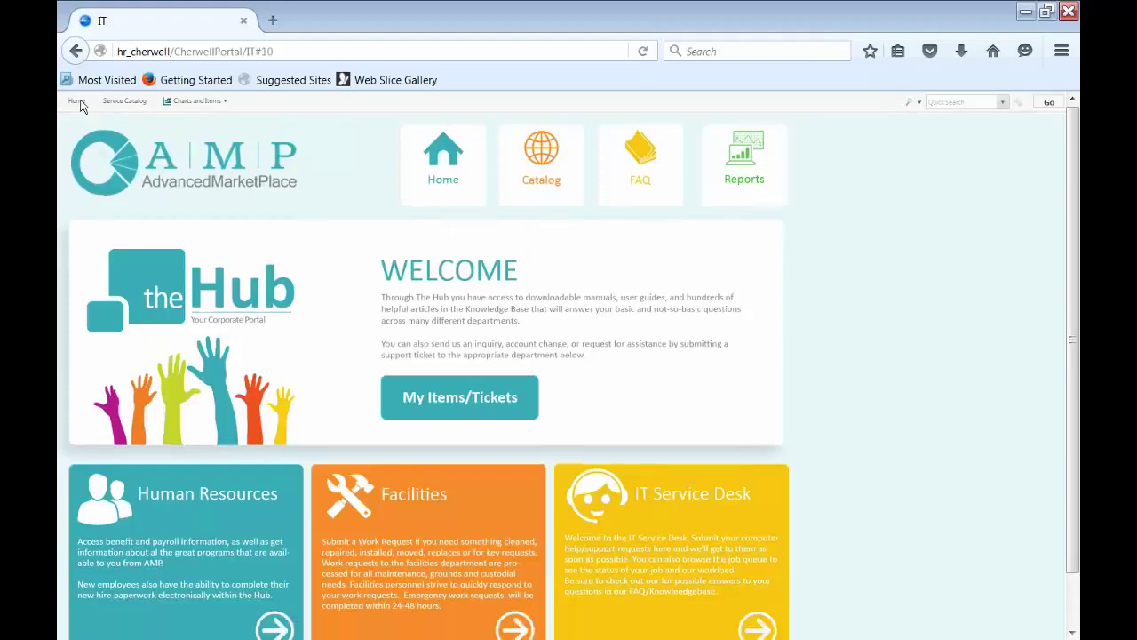
pyautogui.click(464, 397)
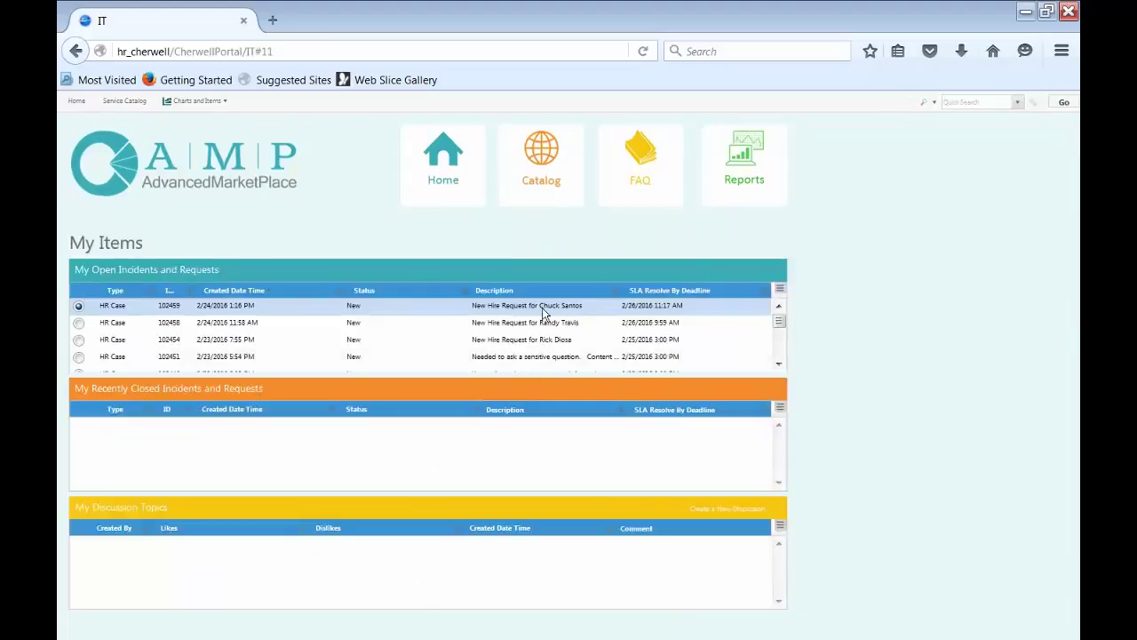
# - Open the new hire request created 2/24/2016 1:16 PM and view its Create Secure Network Credentials and Operational Items tasks
pyautogui.doubleClick(739, 306)
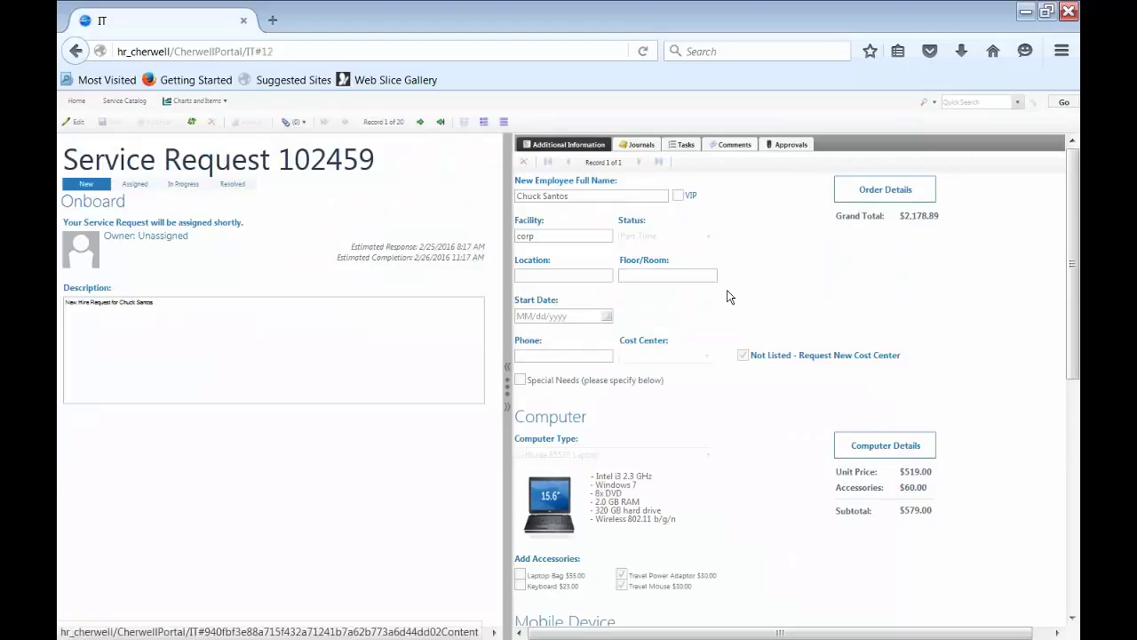
pyautogui.click(683, 144)
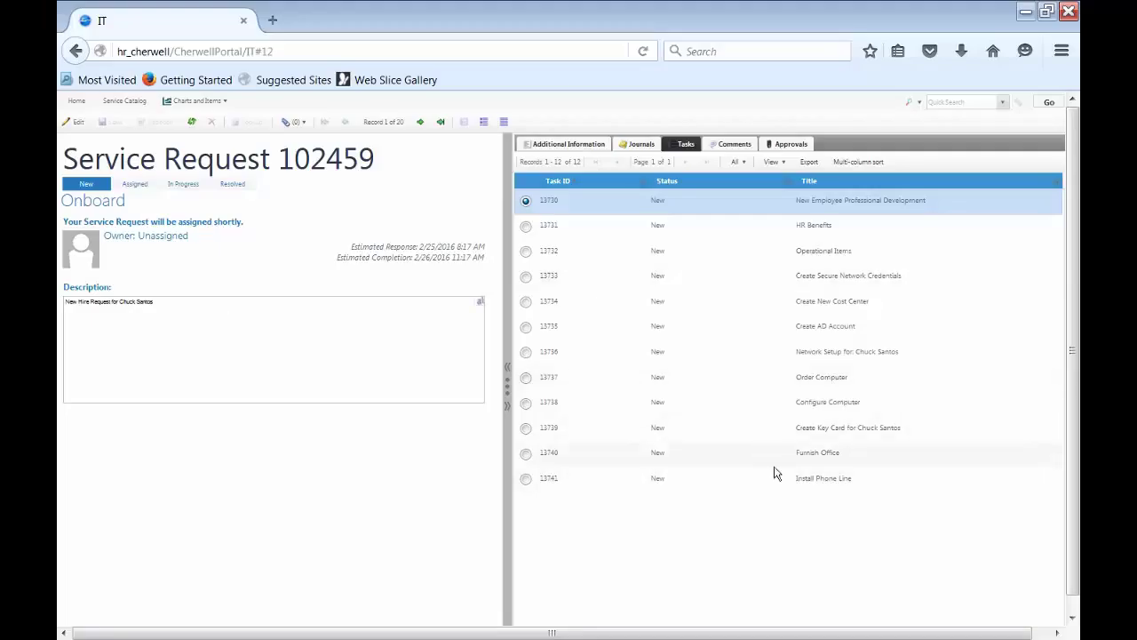
pyautogui.doubleClick(551, 278)
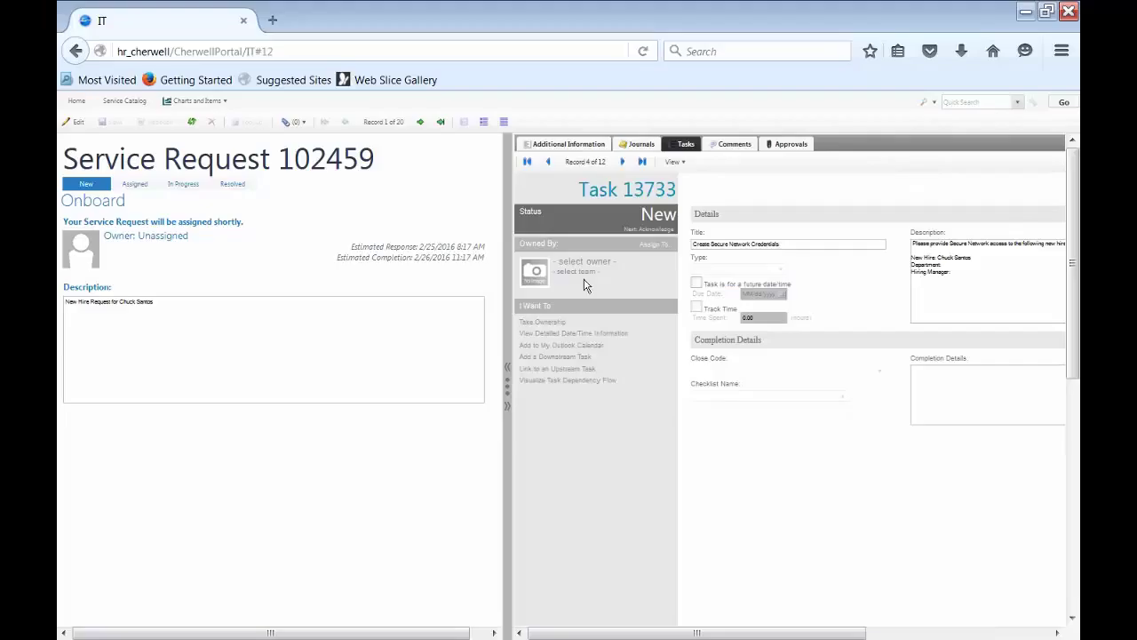
pyautogui.click(548, 161)
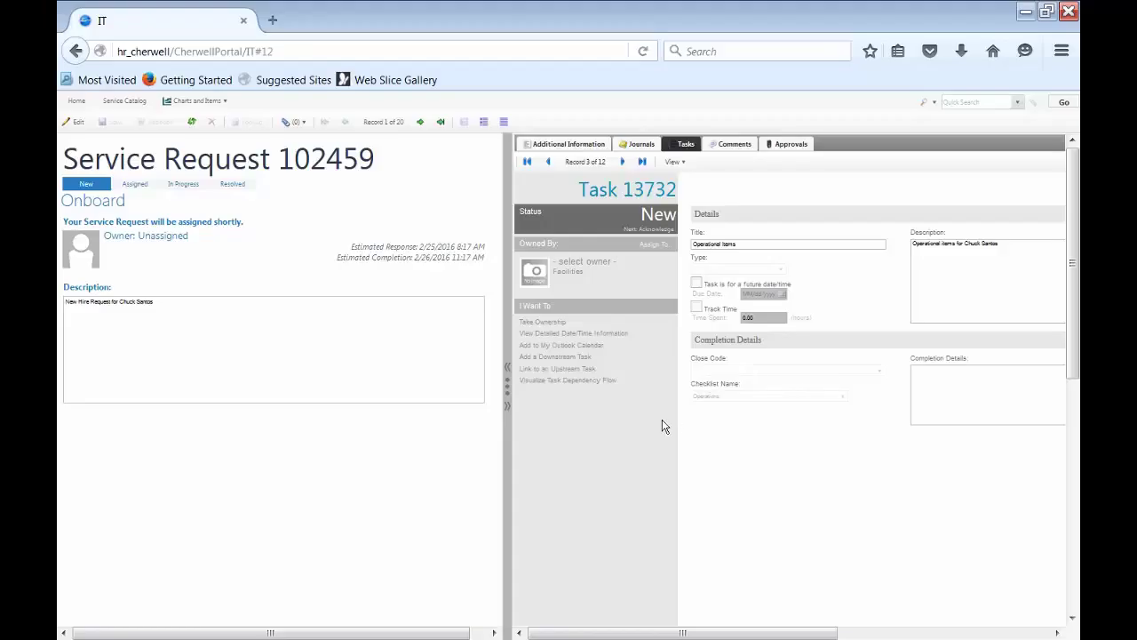
pyautogui.doubleClick(371, 161)
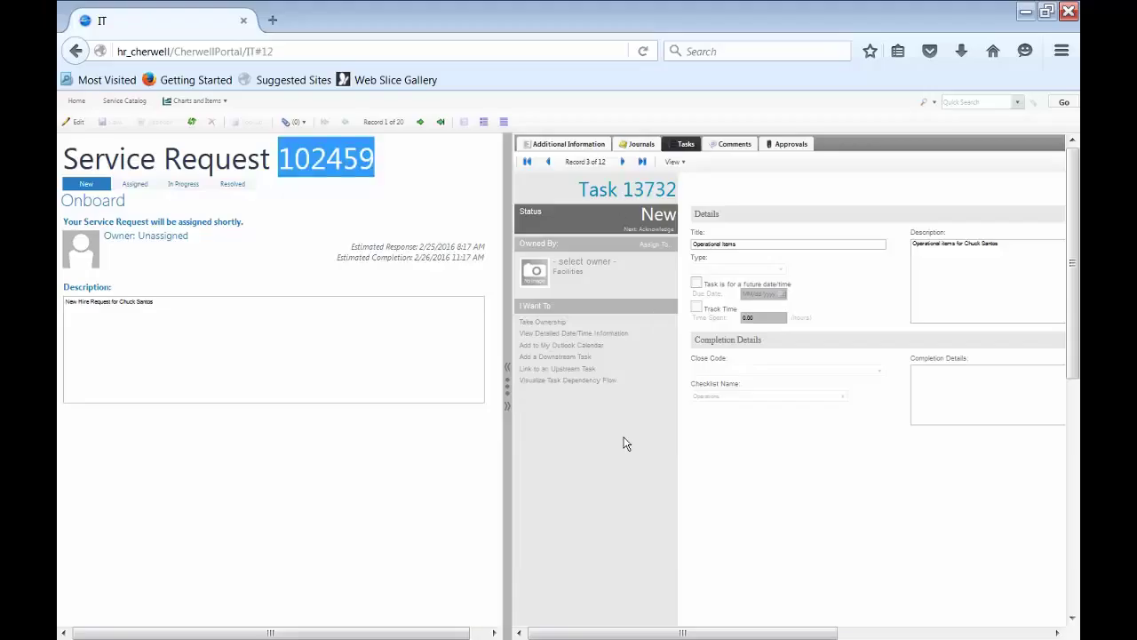
# - Return to the portal home page, view the Human Resources department page, and go back to the home page
pyautogui.click(396, 477)
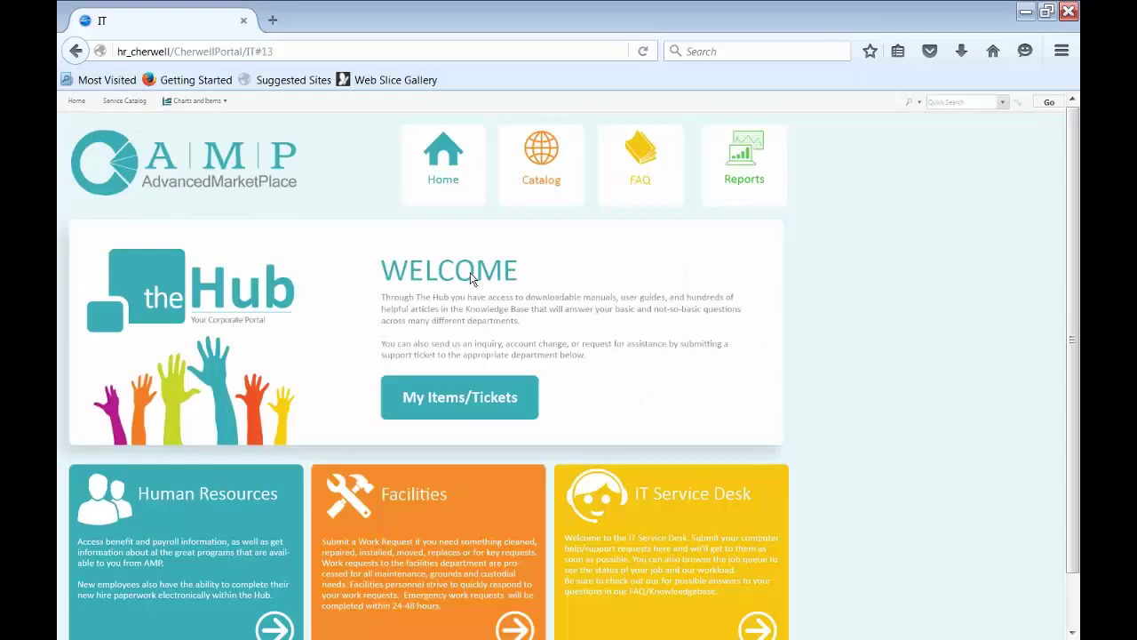
pyautogui.scroll(-1, 622, 445)
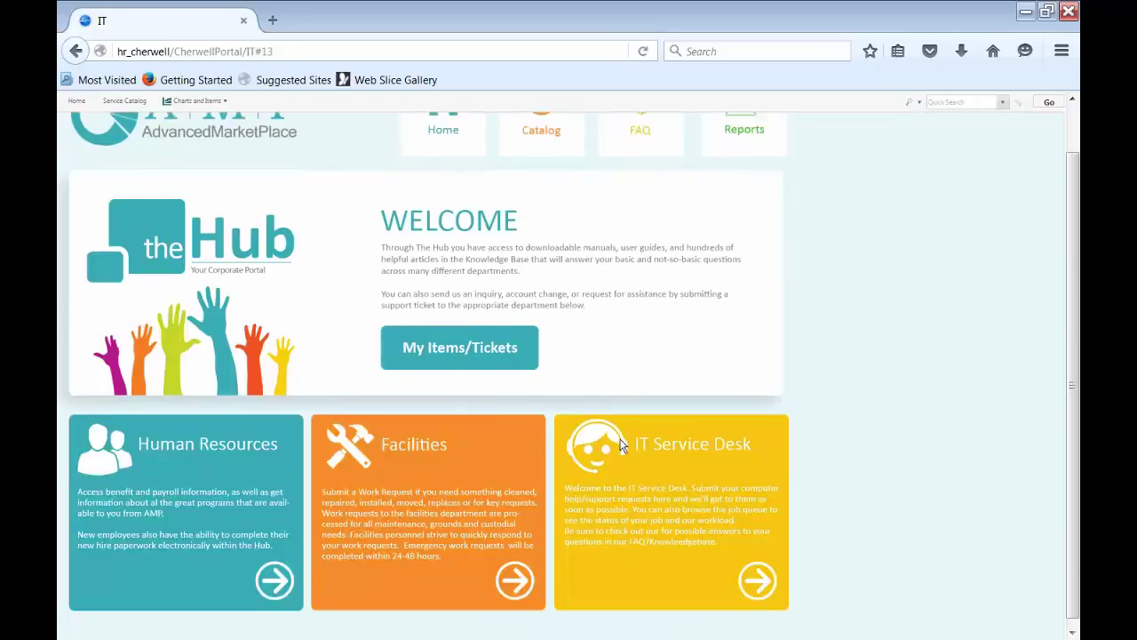
pyautogui.scroll(-1, 622, 445)
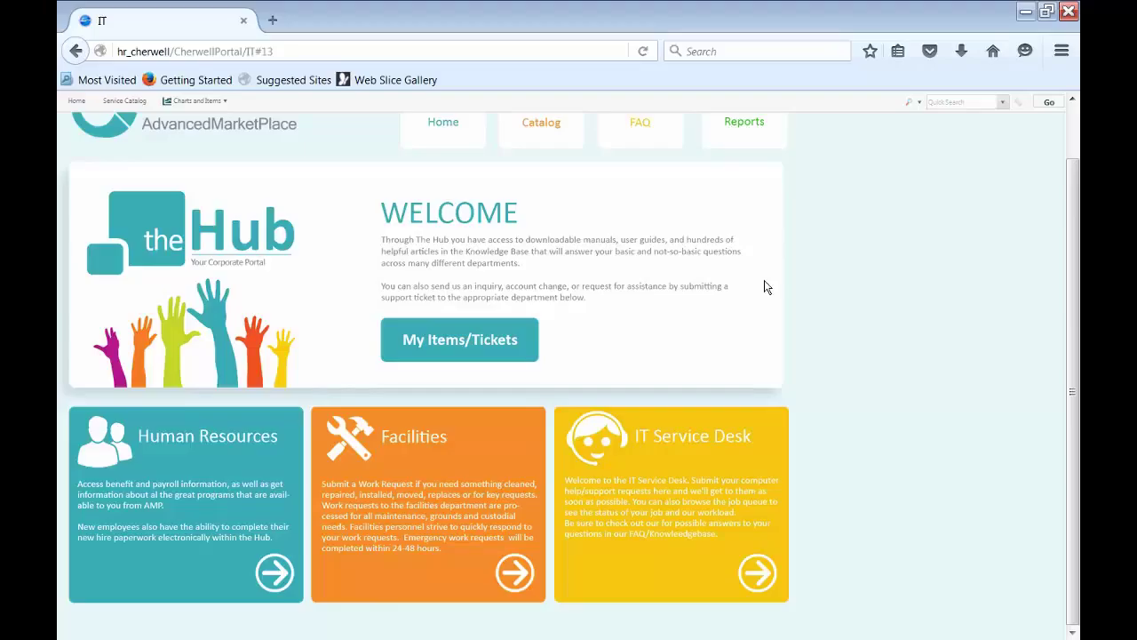
pyautogui.click(238, 441)
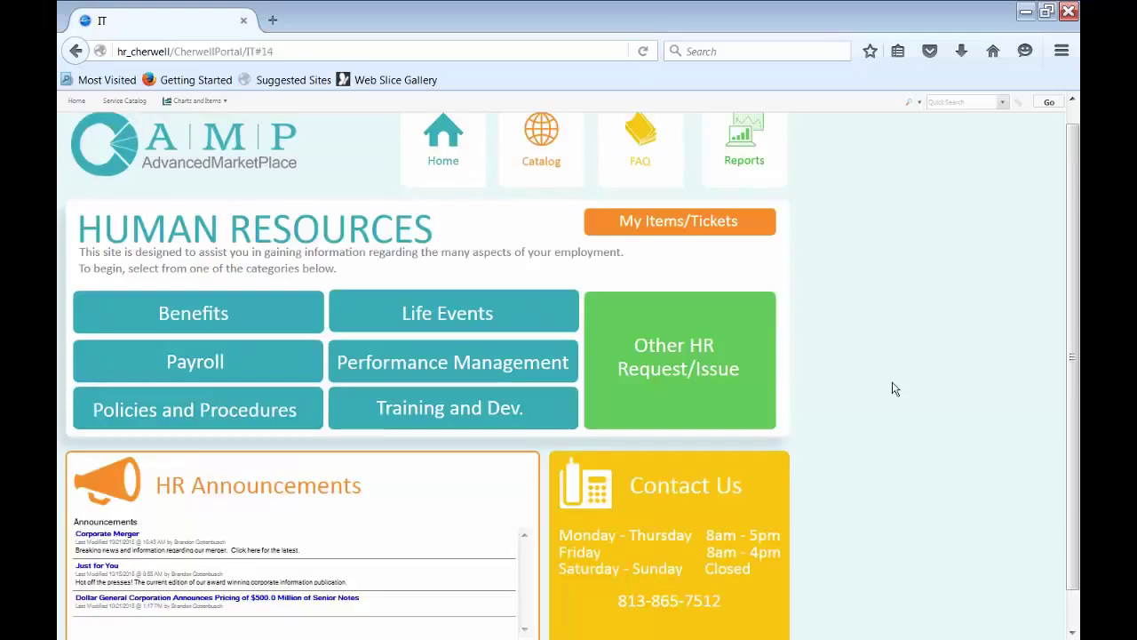
pyautogui.hotkey('alt', 'Left')
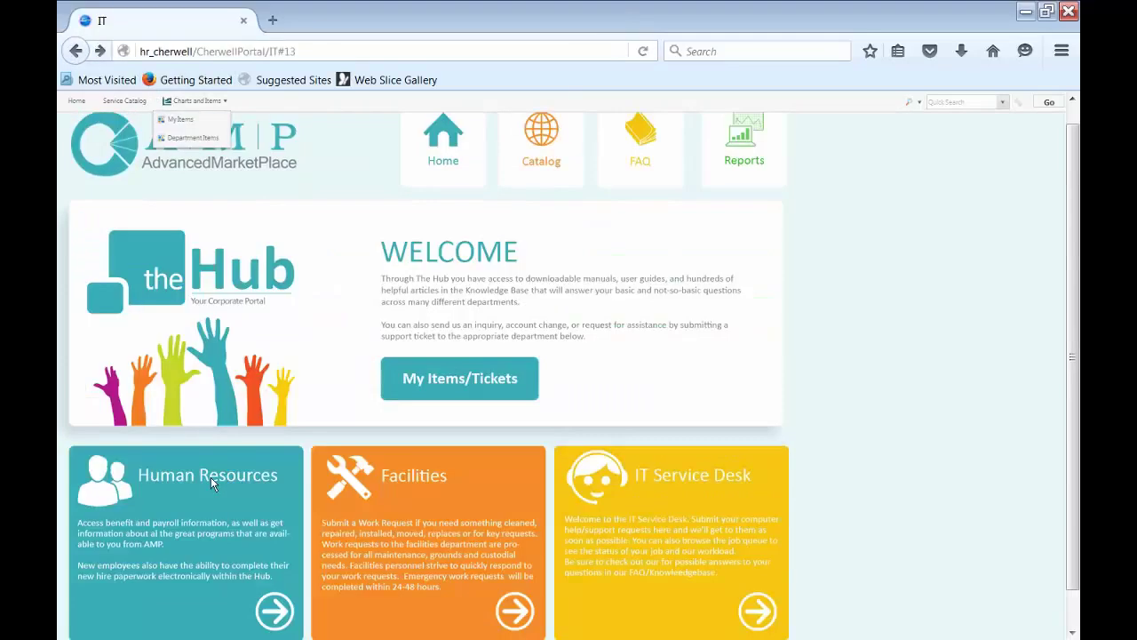
# - View the Facilities department page with its common requests and return to the portal home page
pyautogui.click(436, 478)
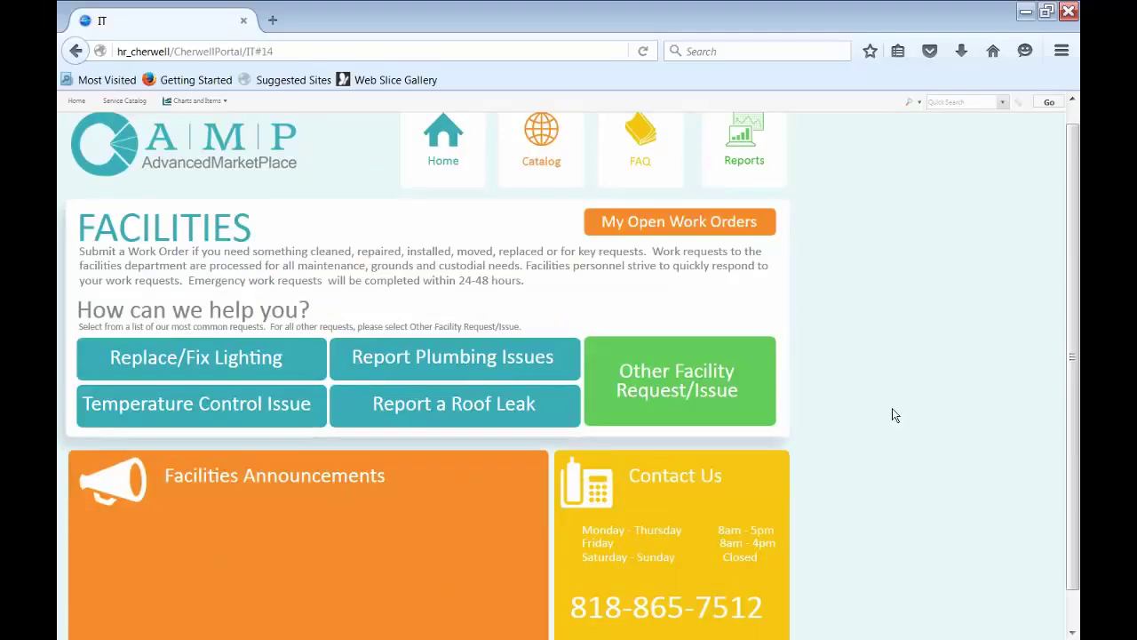
pyautogui.scroll(-1, 835, 421)
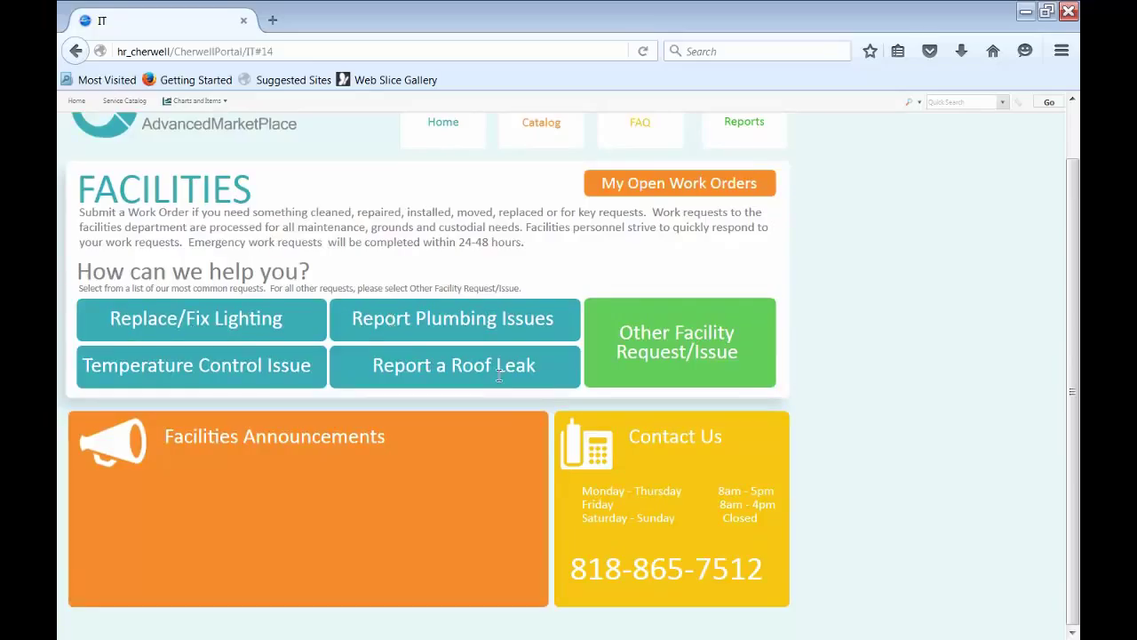
pyautogui.click(77, 52)
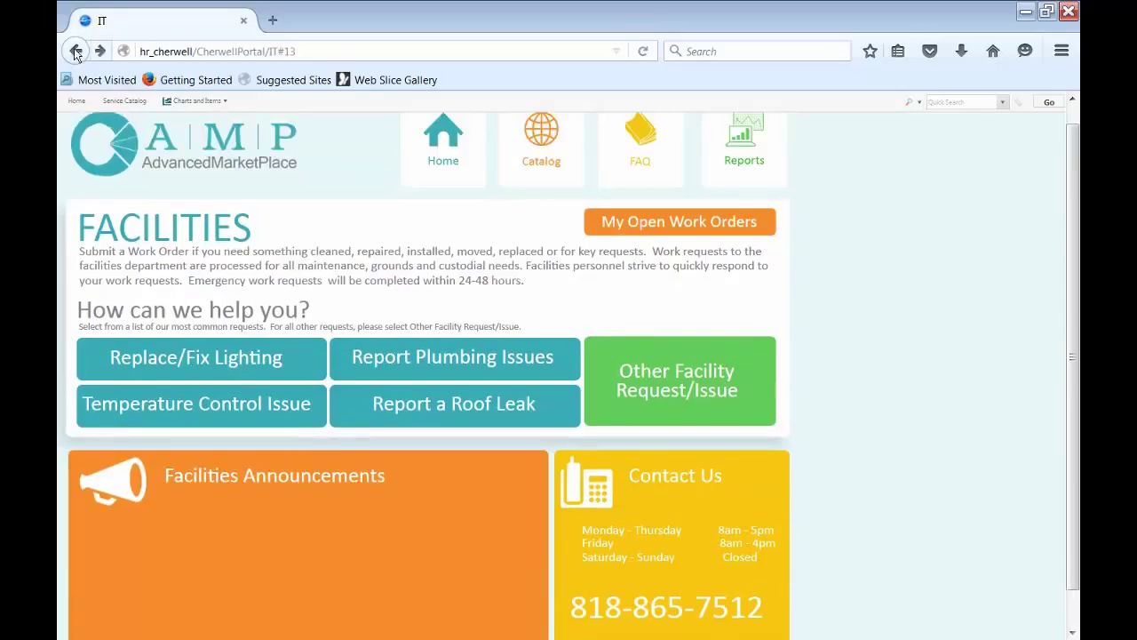
# - Open the Service Catalog from the Human Resources page and look through its full list of service categories
pyautogui.click(213, 480)
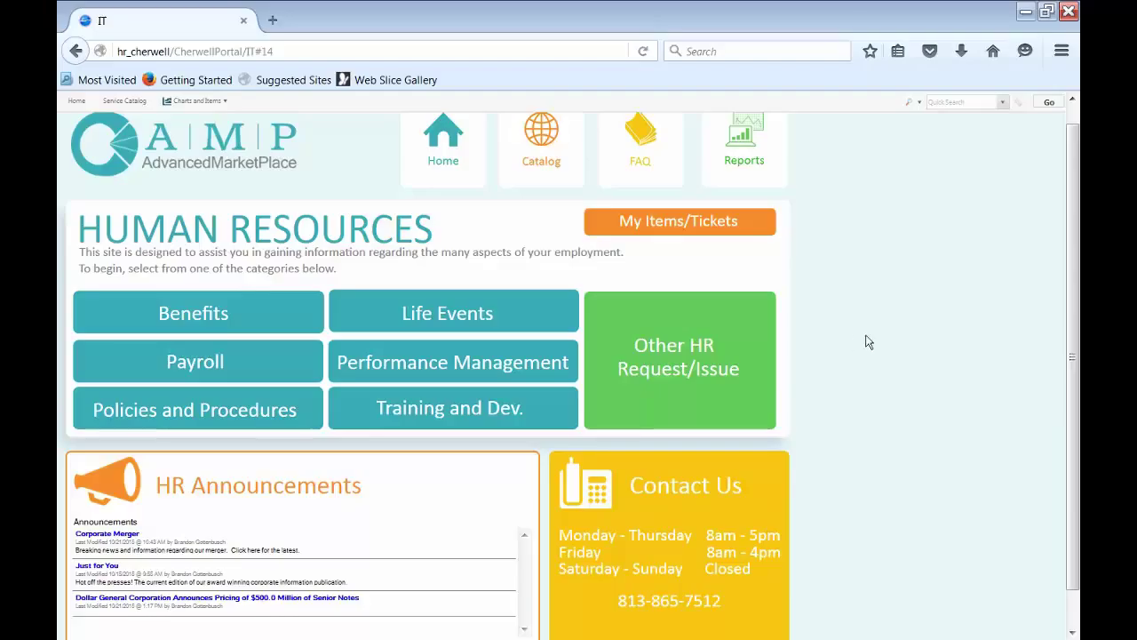
pyautogui.click(546, 142)
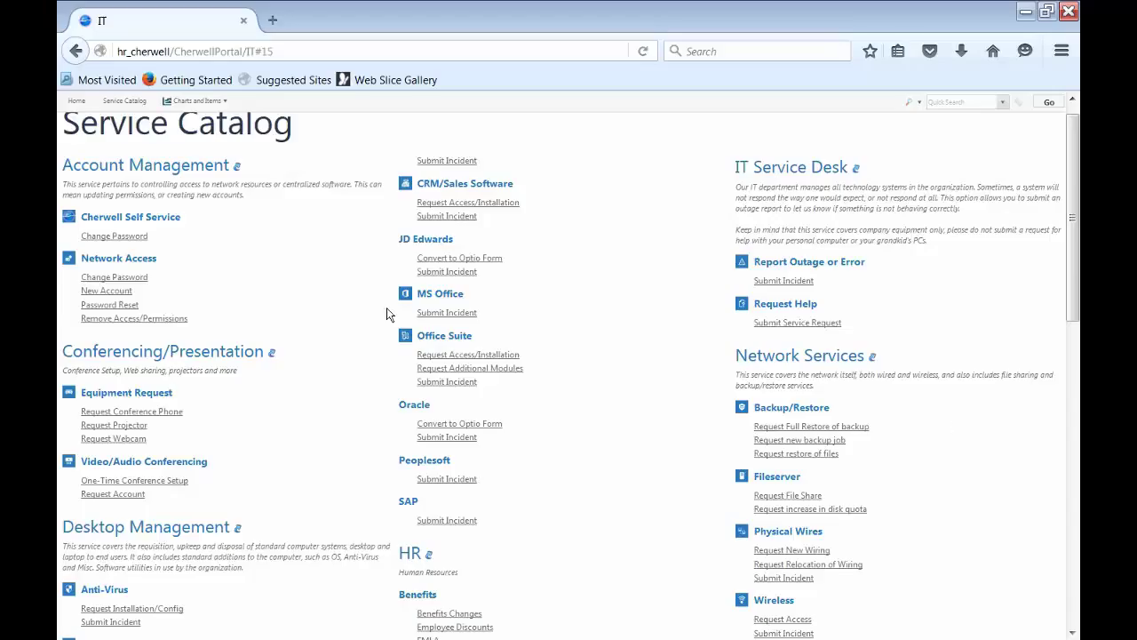
pyautogui.scroll(-2, 301, 296)
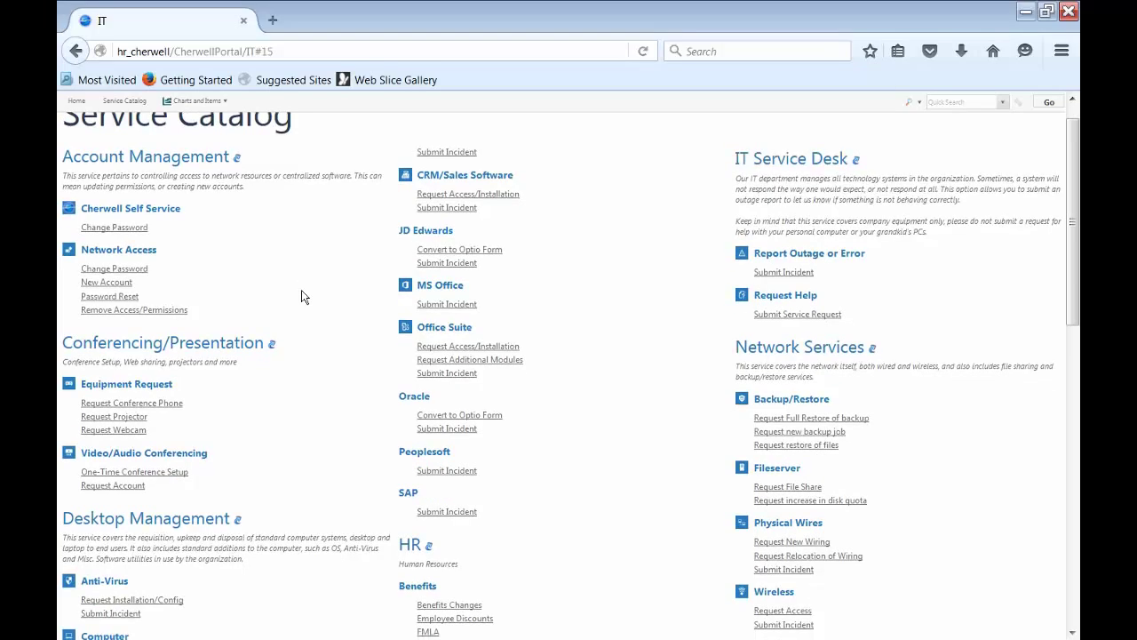
pyautogui.scroll(1, 418, 160)
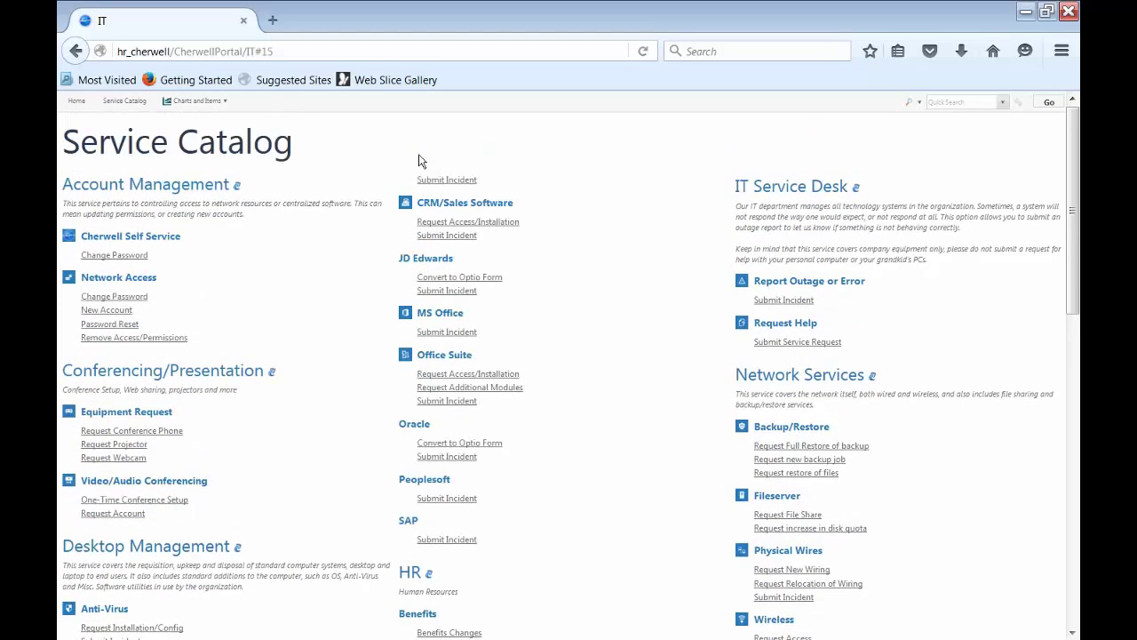
pyautogui.scroll(-5, 338, 388)
pyautogui.scroll(-4, 338, 391)
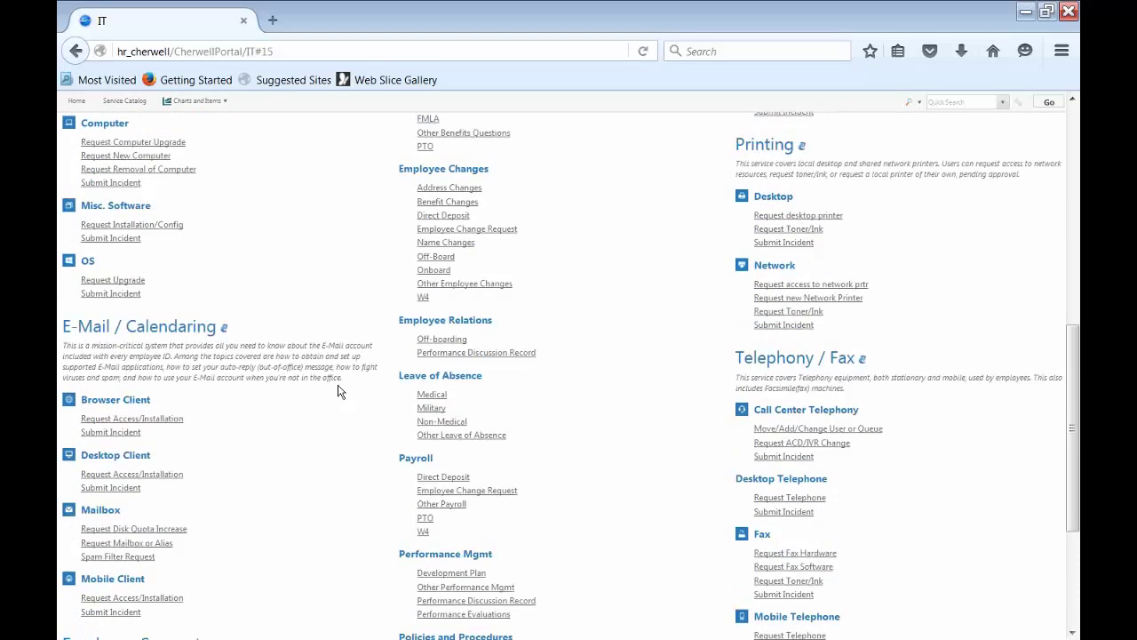
pyautogui.scroll(-5, 338, 390)
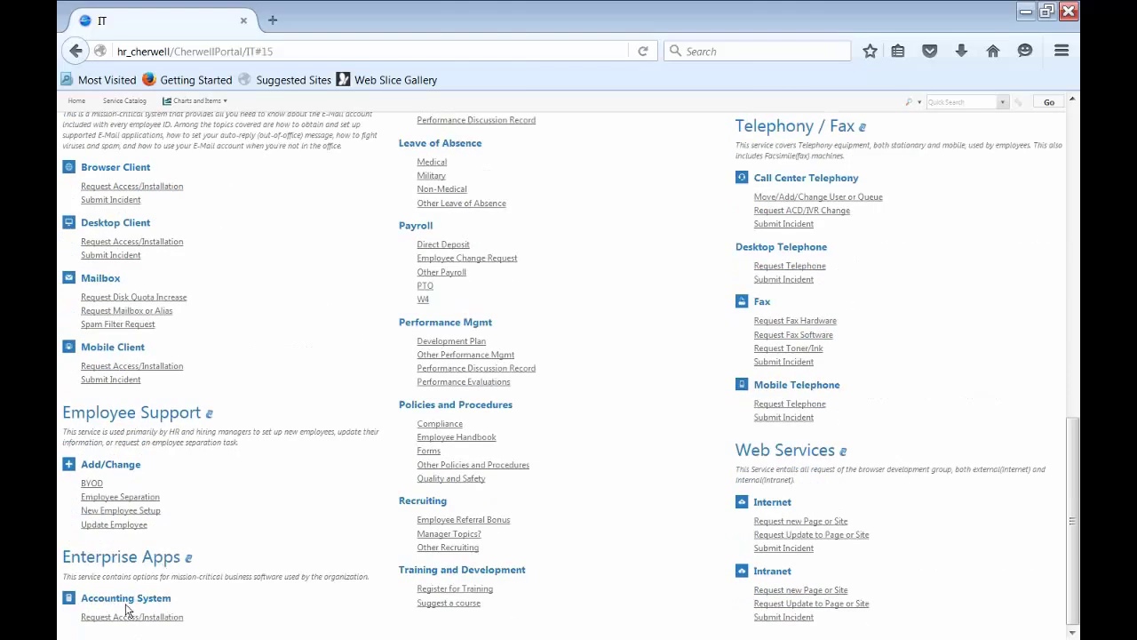
pyautogui.scroll(15, 332, 407)
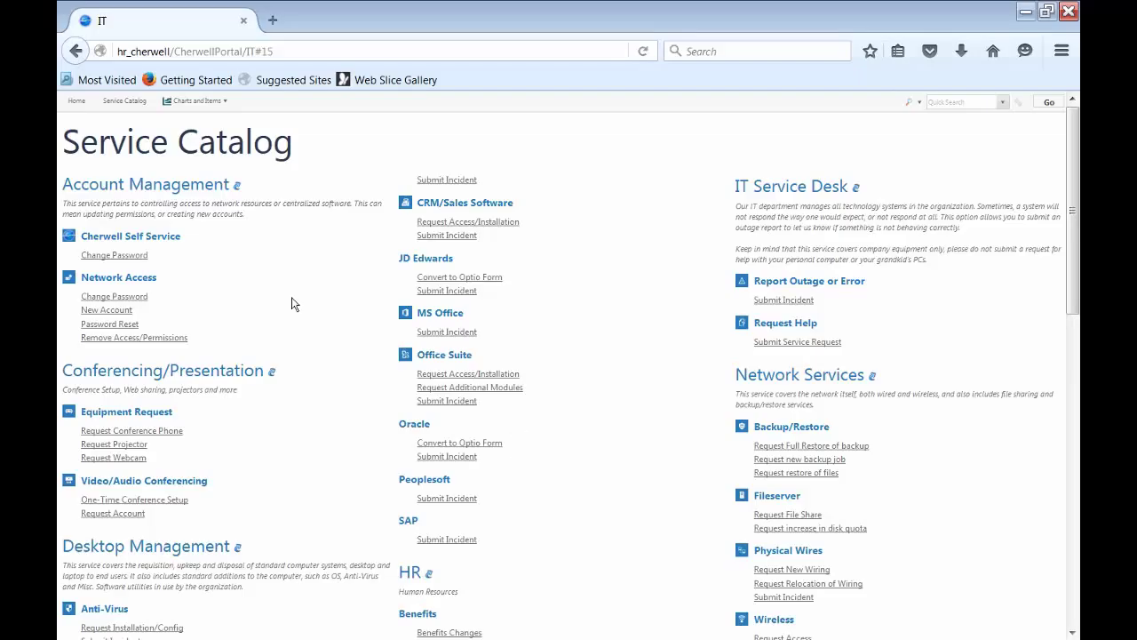
# - Examine the HR section of the Service Catalog, from Benefits and Employee Changes through Training and Development
pyautogui.scroll(-5, 440, 325)
pyautogui.scroll(-2, 440, 324)
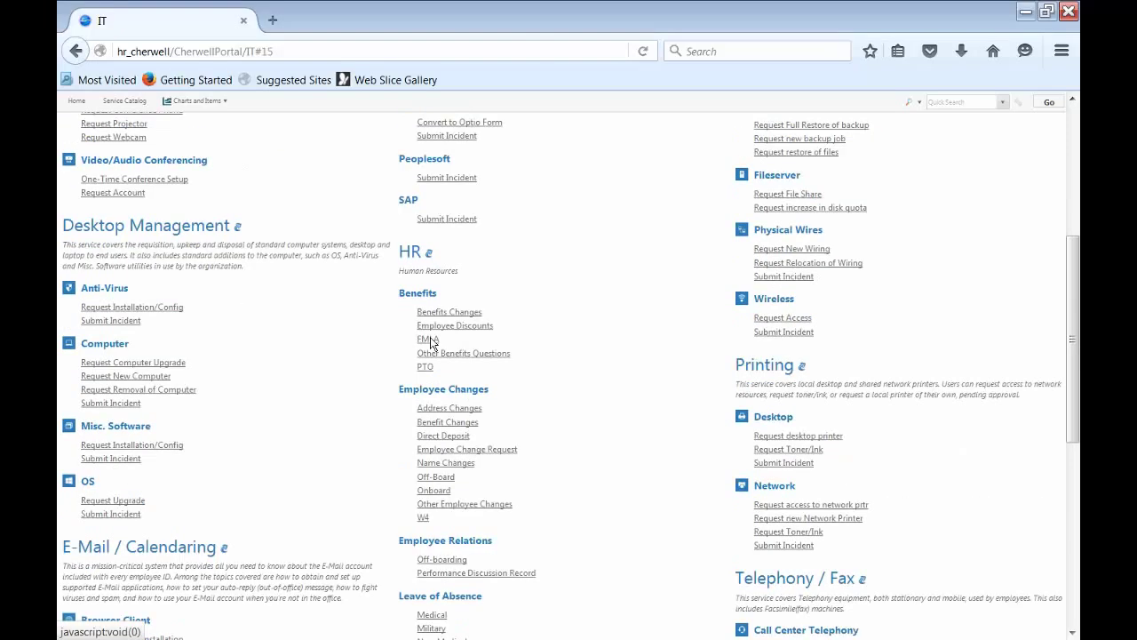
pyautogui.scroll(-1, 484, 233)
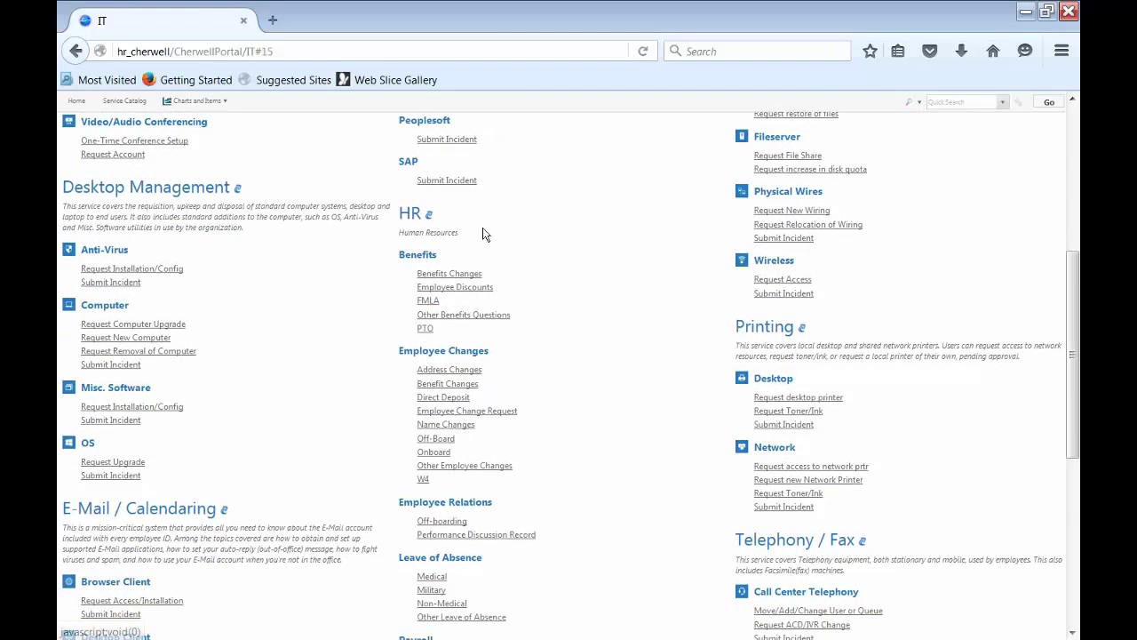
pyautogui.scroll(-1, 484, 234)
pyautogui.scroll(-2, 490, 394)
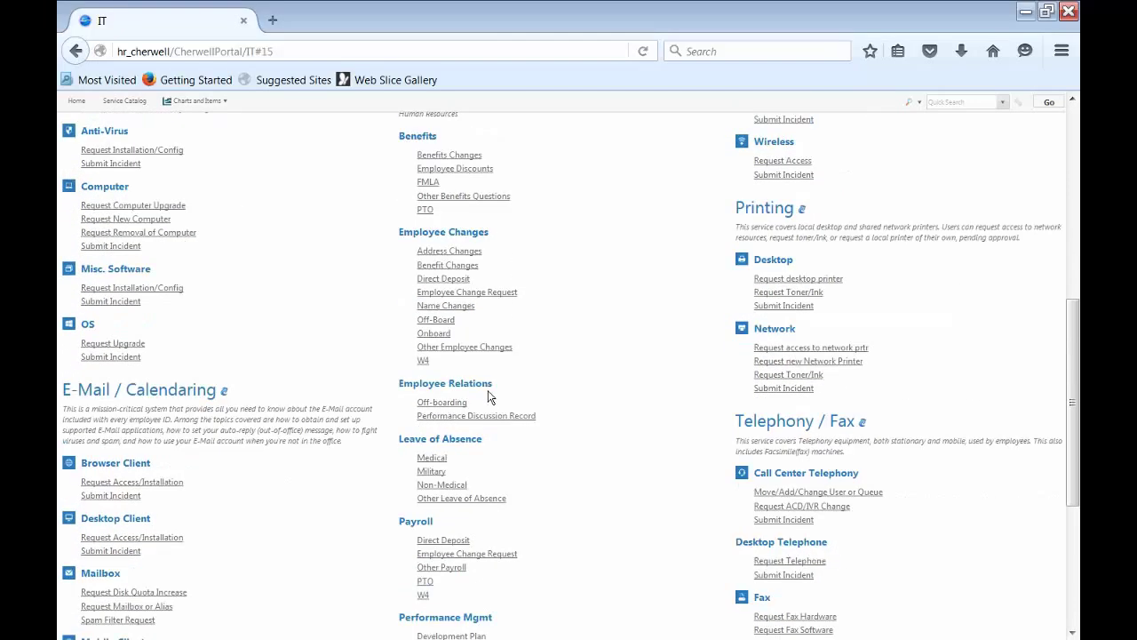
pyautogui.scroll(1, 507, 379)
pyautogui.scroll(1, 508, 379)
pyautogui.scroll(-1, 509, 380)
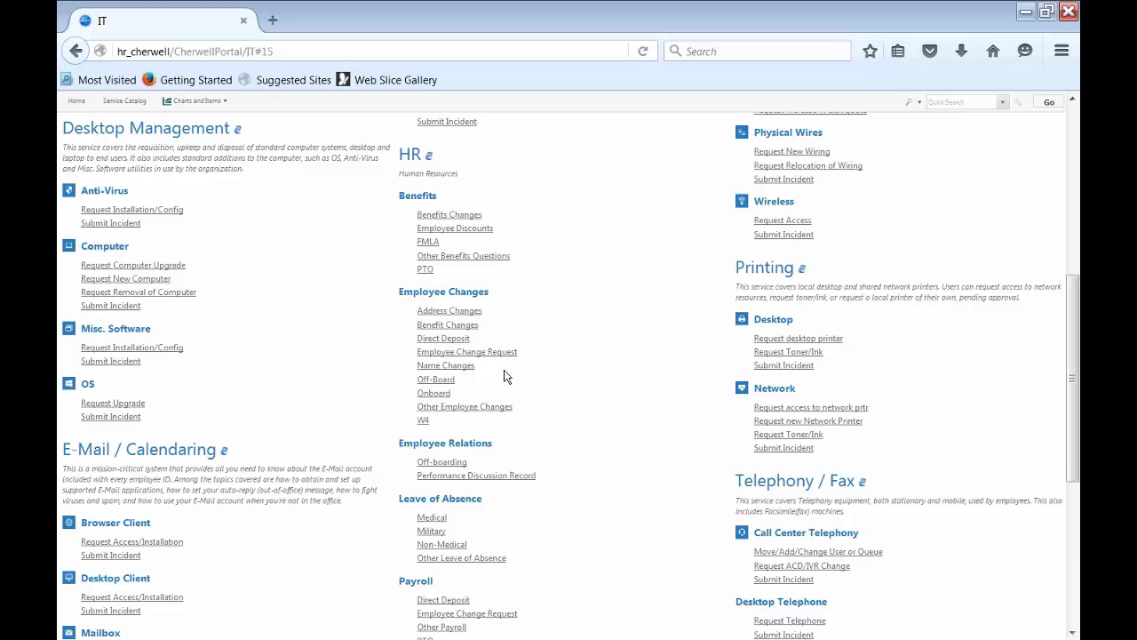
pyautogui.scroll(-3, 504, 377)
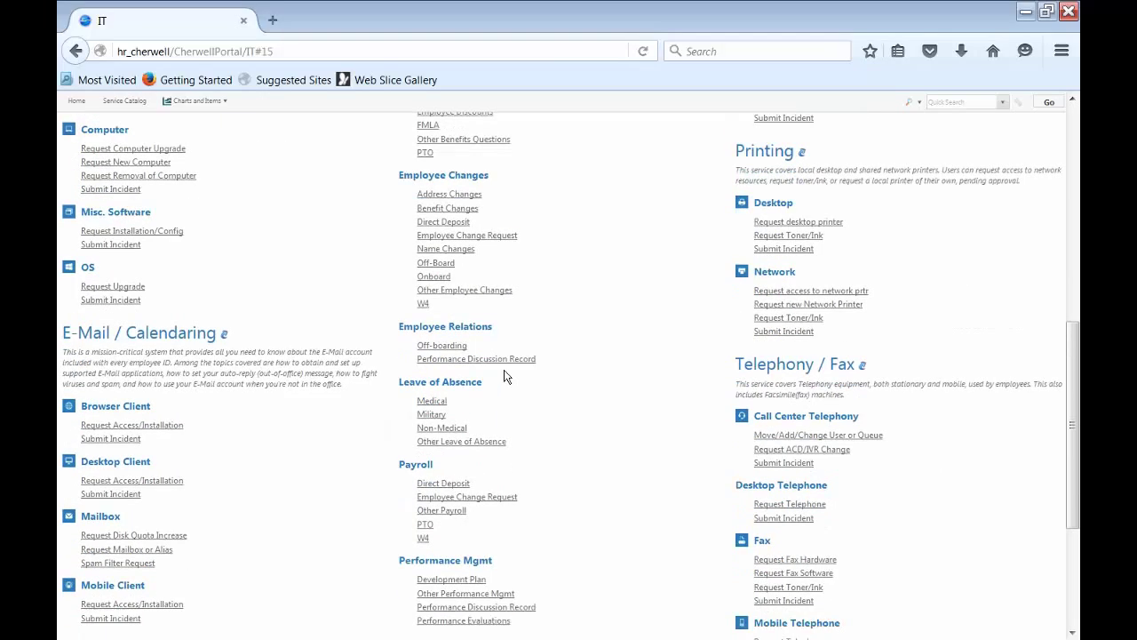
pyautogui.scroll(-3, 525, 394)
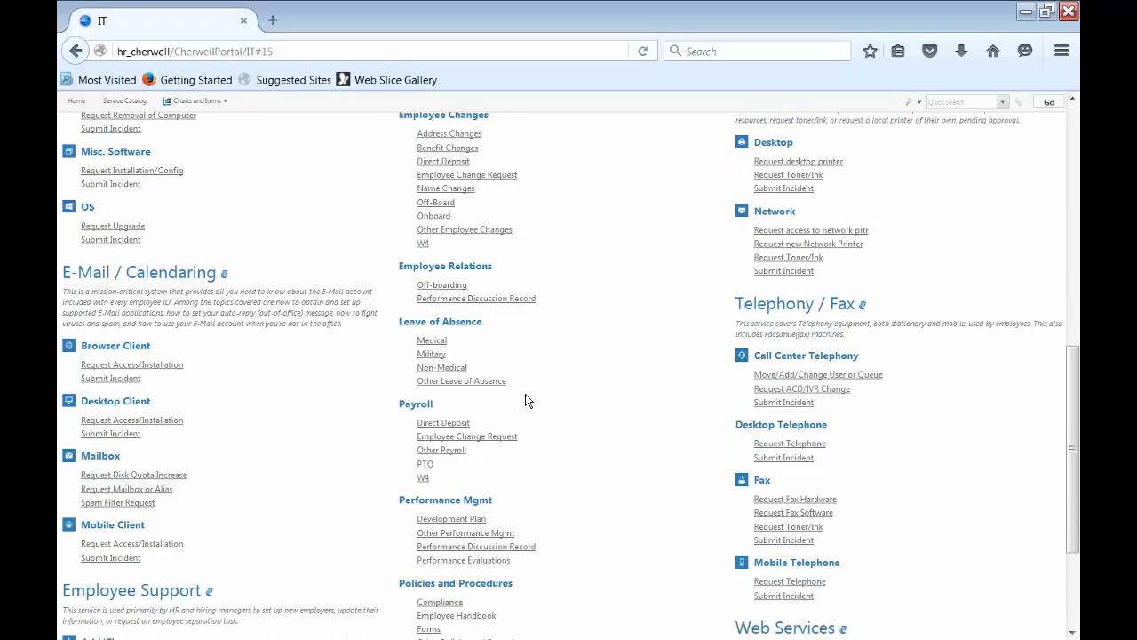
pyautogui.scroll(-3, 525, 395)
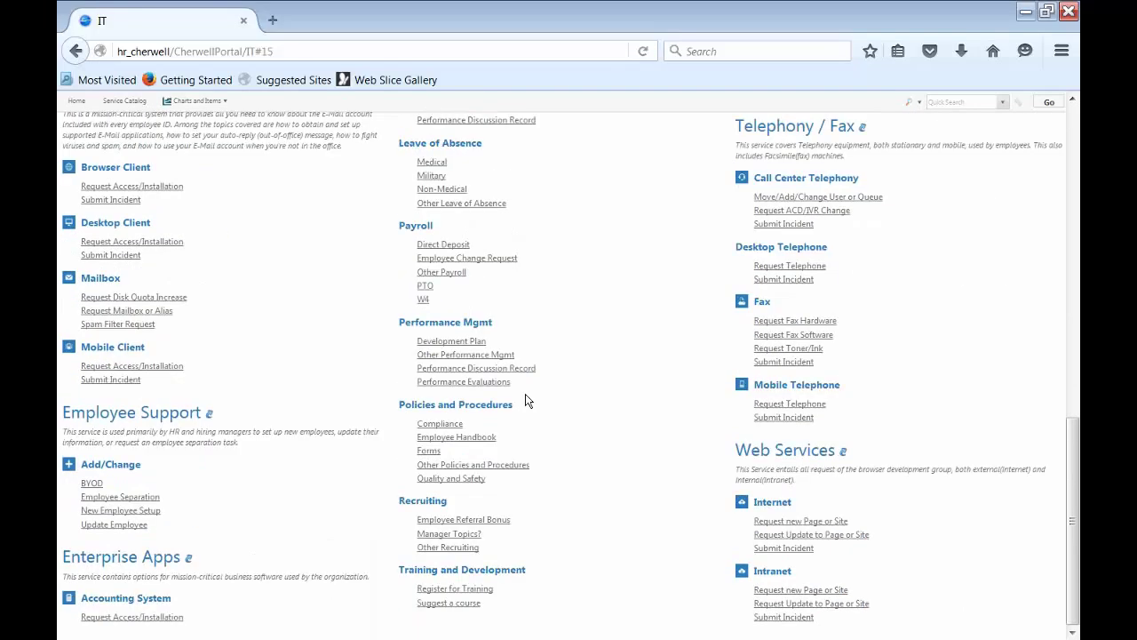
pyautogui.scroll(5, 525, 400)
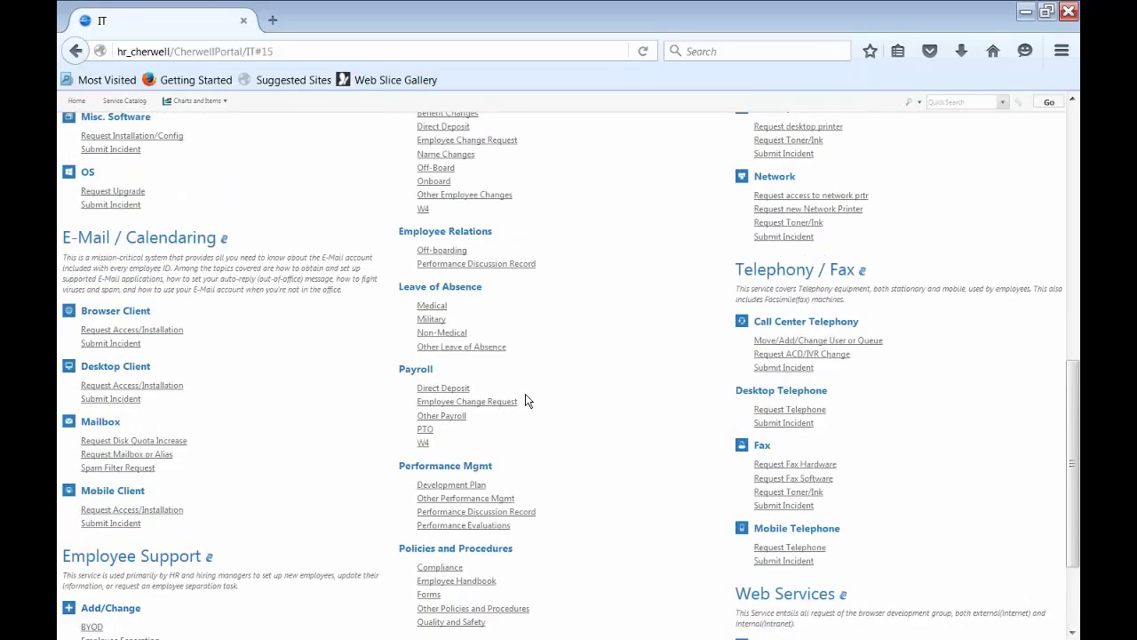
pyautogui.scroll(4, 525, 401)
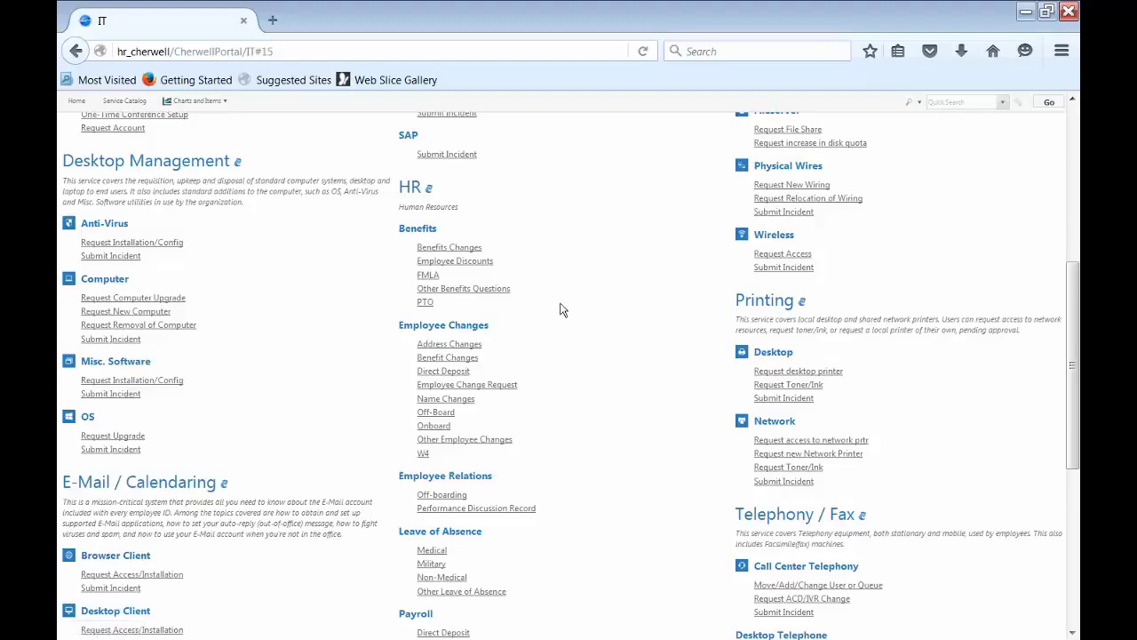
# - Go back to the Human Resources page, view the Benefits topic and its external login site, and return to the Benefits page
pyautogui.click(75, 51)
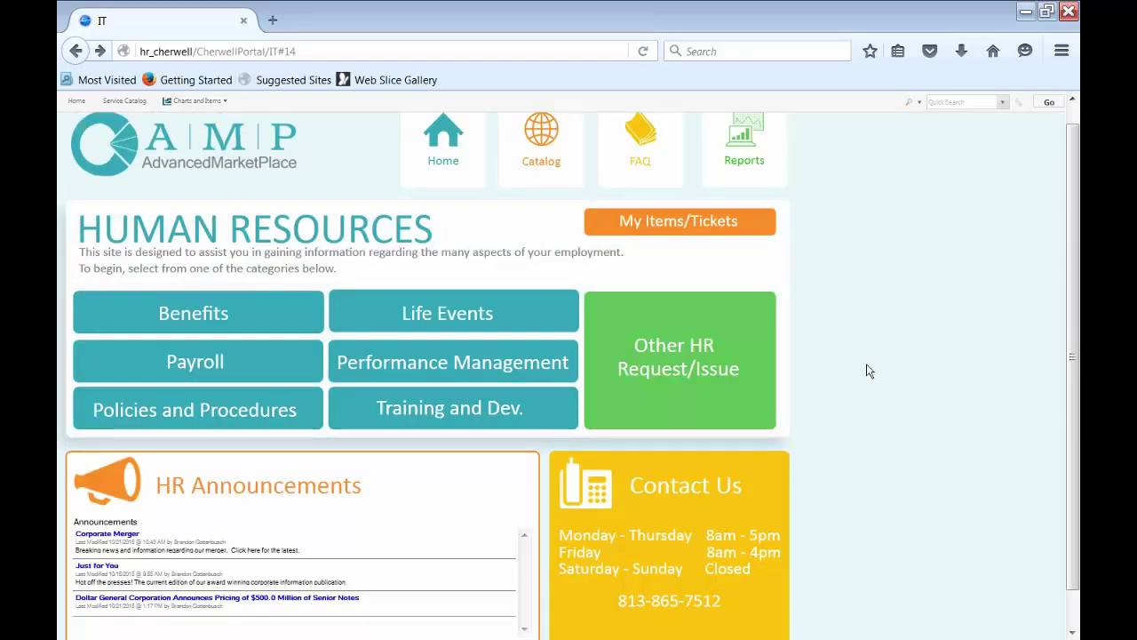
pyautogui.scroll(-1, 431, 518)
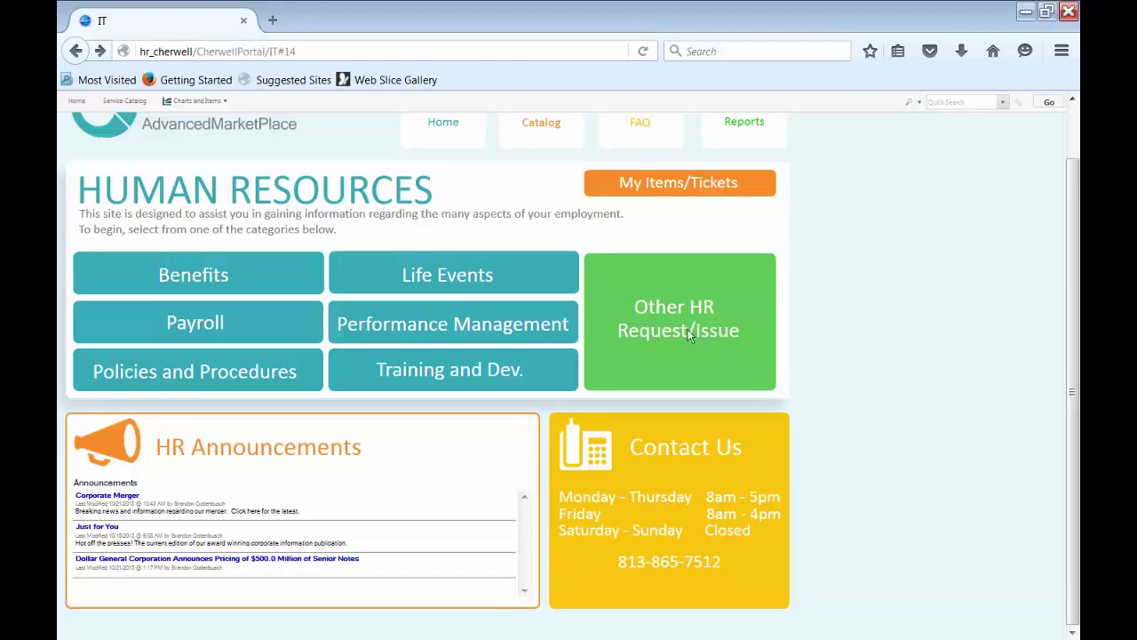
pyautogui.click(202, 279)
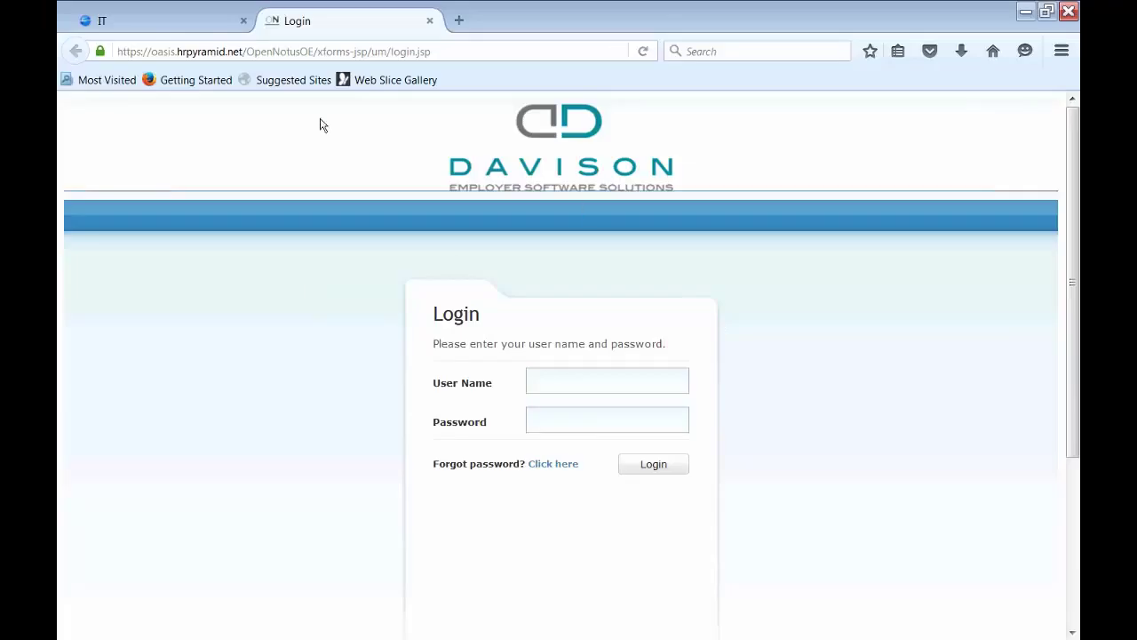
pyautogui.click(129, 24)
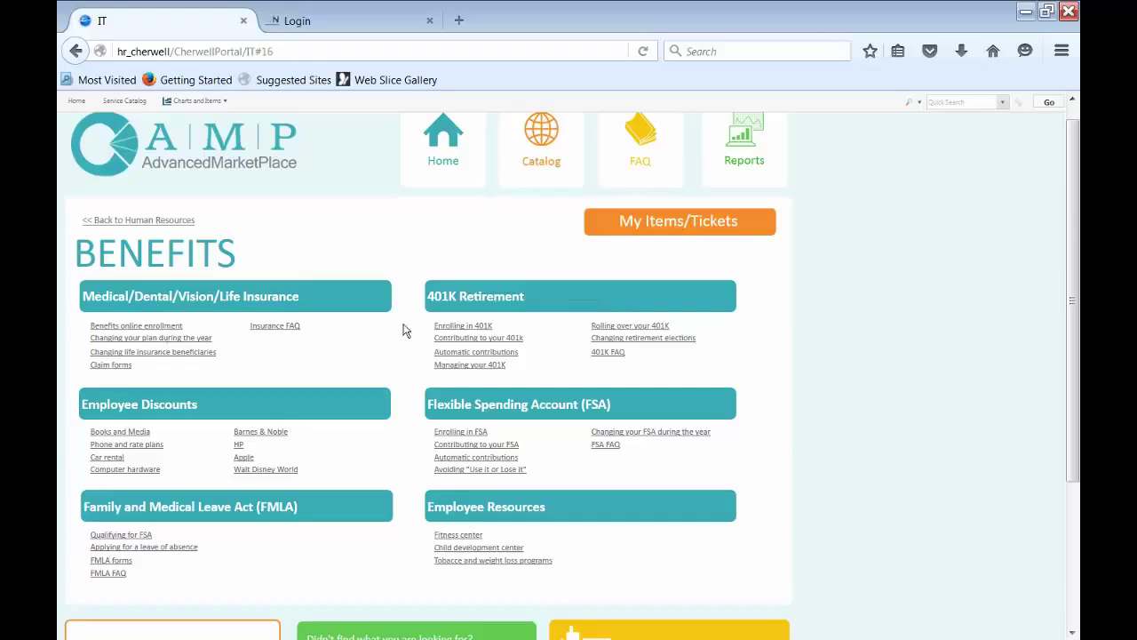
# - Open the Enrolling in 401K article from the Benefits page and list its attached files
pyautogui.click(480, 326)
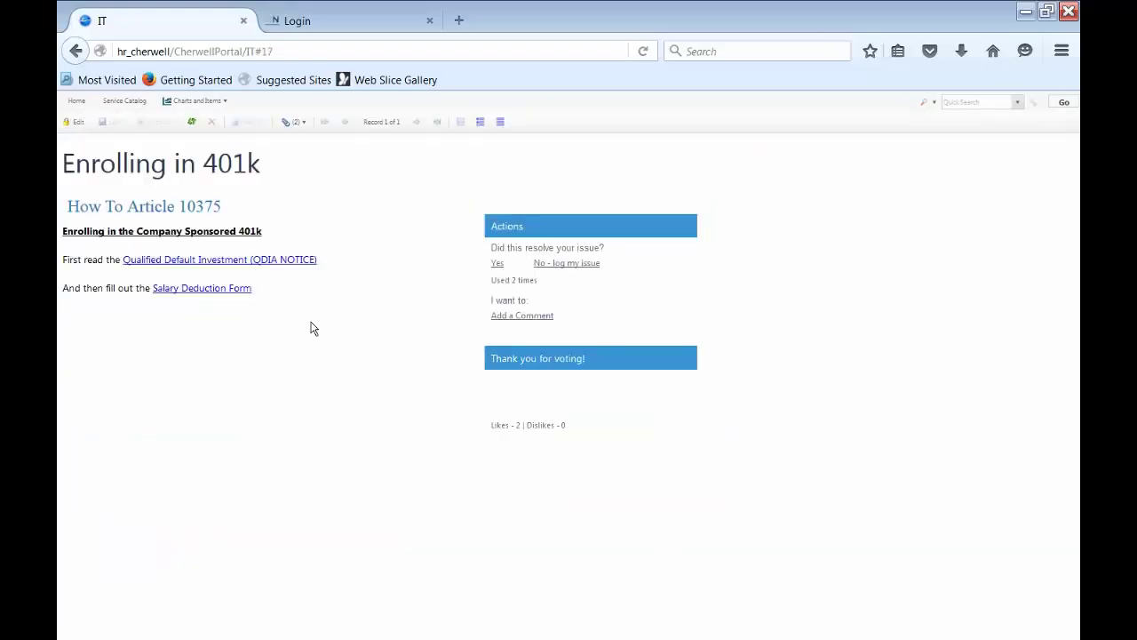
pyautogui.click(304, 122)
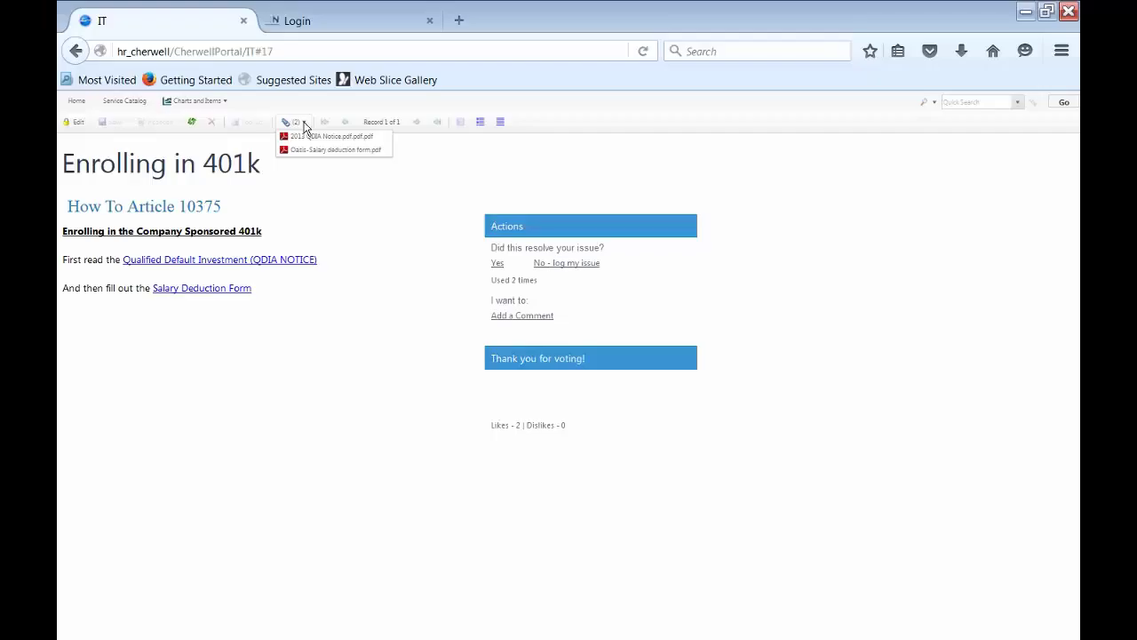
# - Open the Qualified Default Investment (QDIA) notice from the Enrolling in 401k article, return to the article, and go back to the Benefits page
pyautogui.click(354, 205)
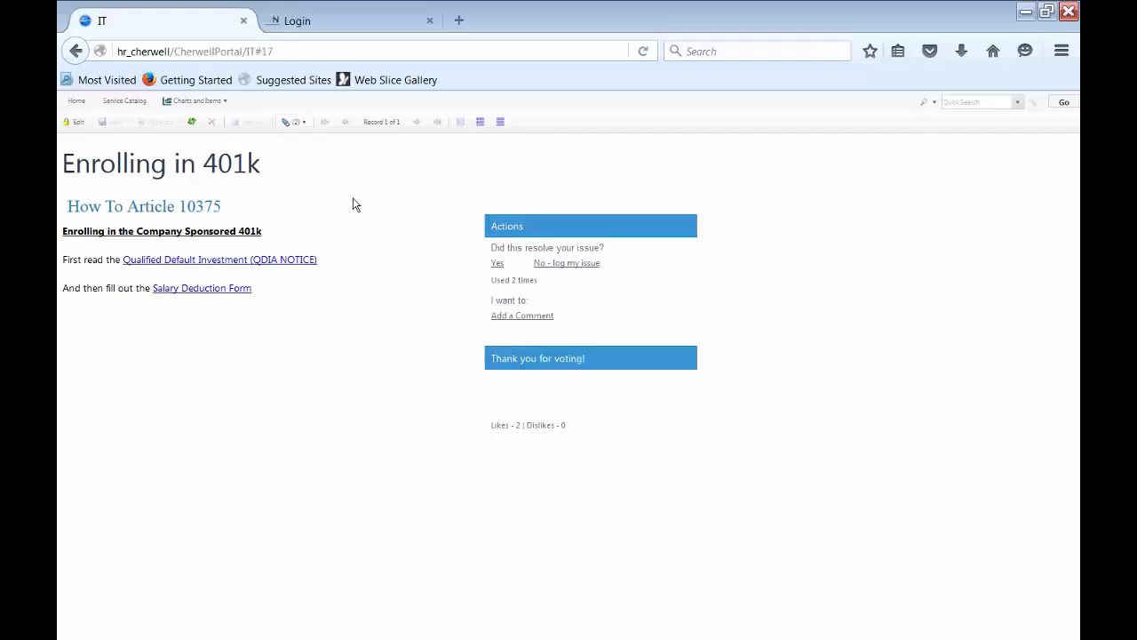
pyautogui.click(220, 259)
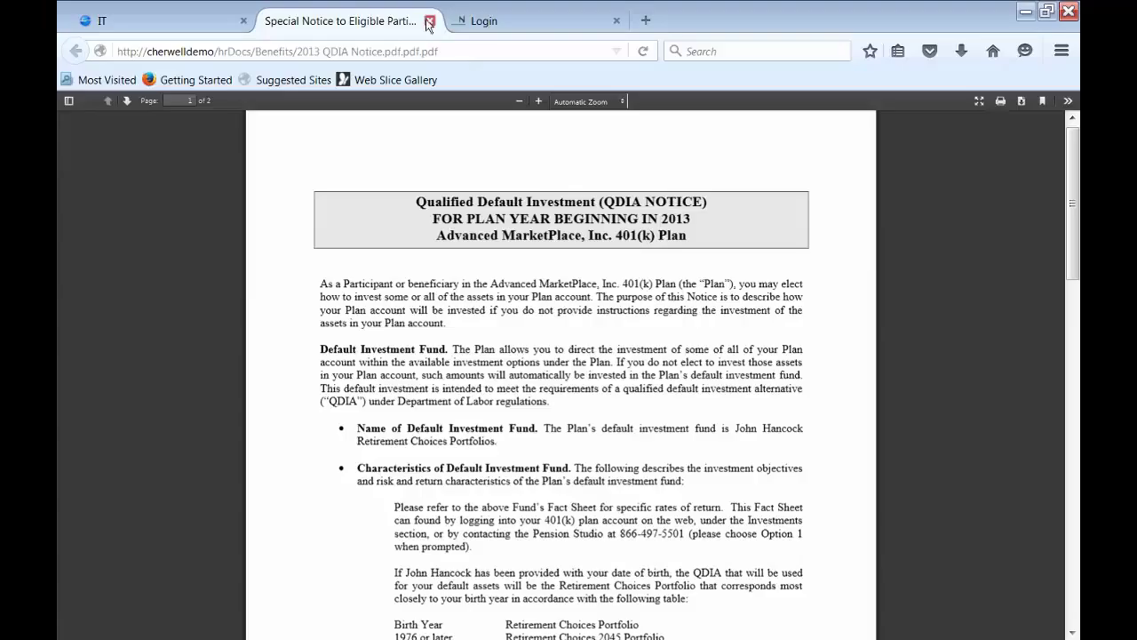
pyautogui.click(124, 21)
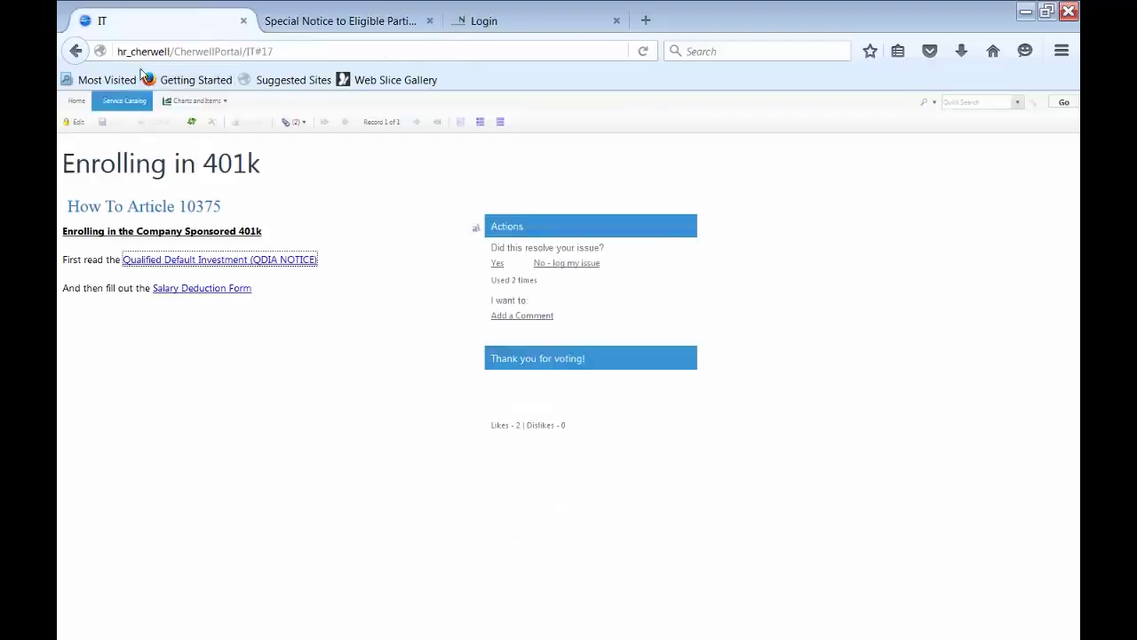
pyautogui.click(76, 51)
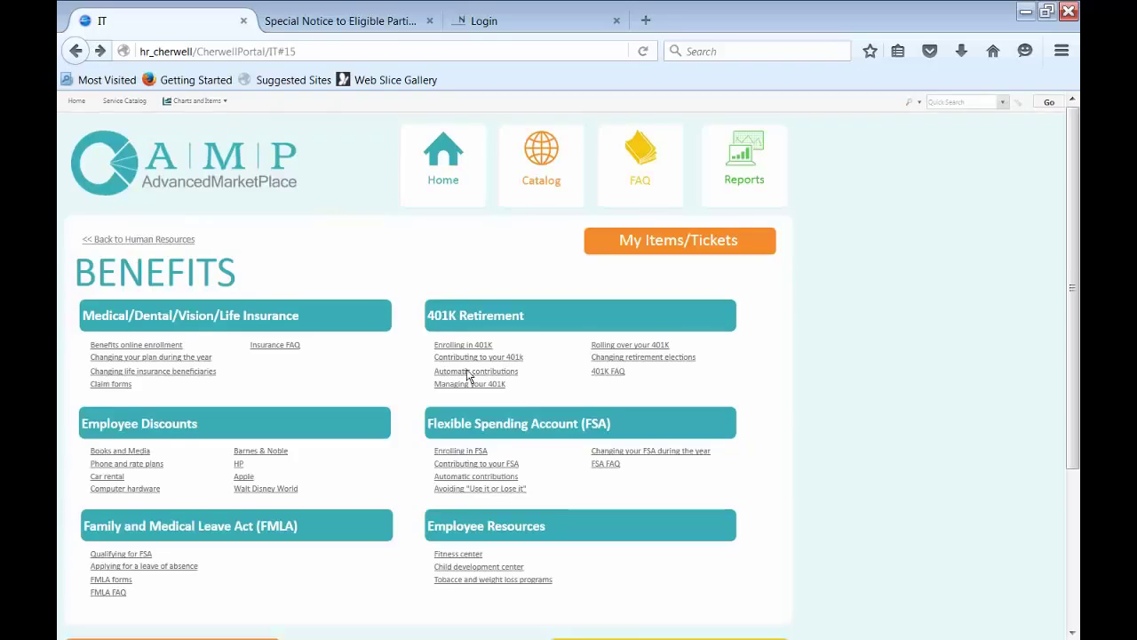
# - Open the Life Events page, view the Changing insurance beneficiaries document for having or adopting a child, and return to the page
pyautogui.scroll(-4, 371, 396)
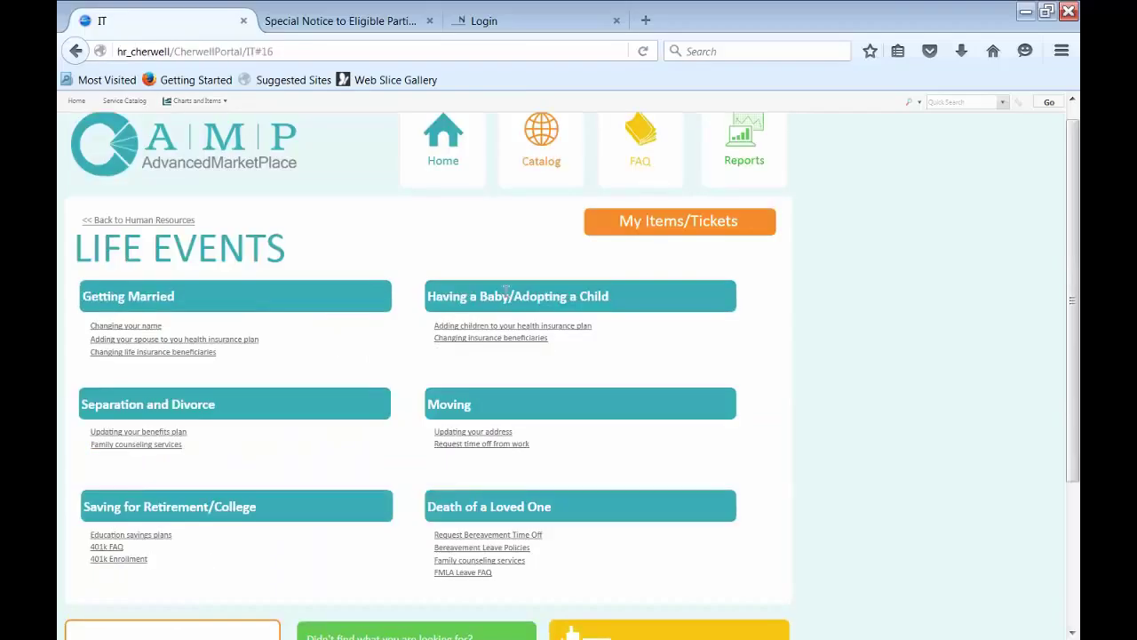
pyautogui.click(461, 338)
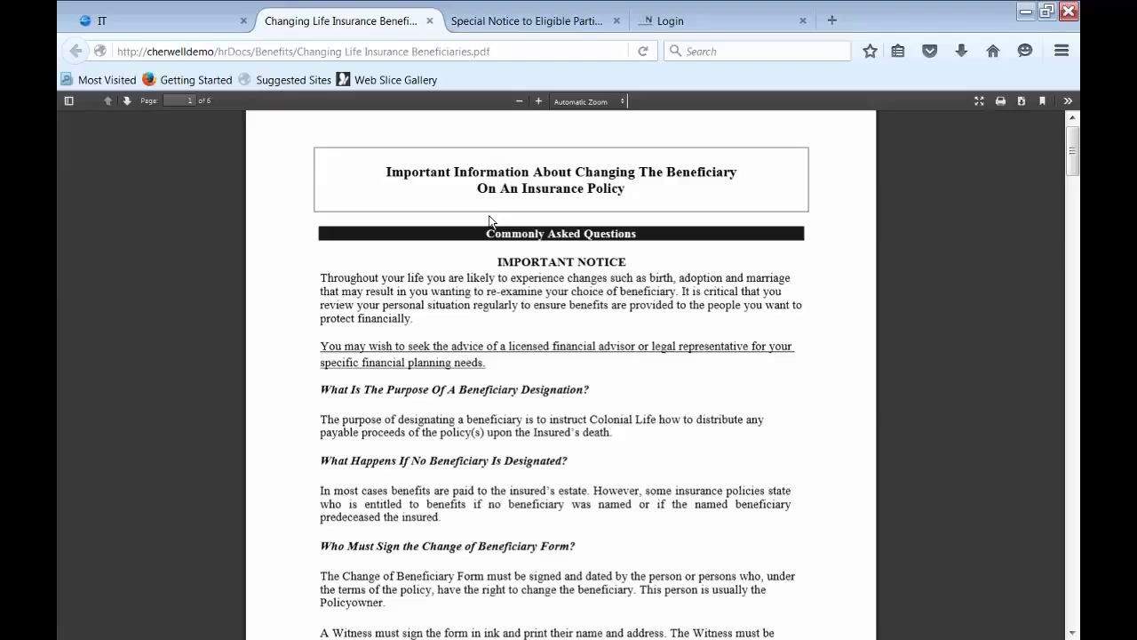
pyautogui.hotkey('ctrl', 'shift', 'Tab')
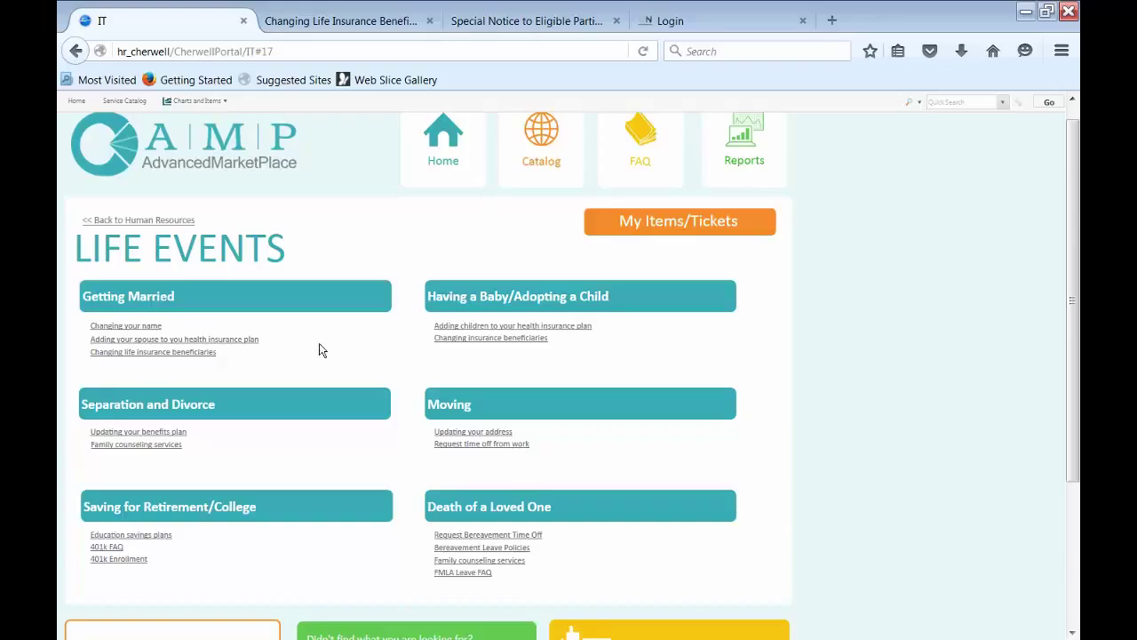
pyautogui.scroll(-2, 320, 349)
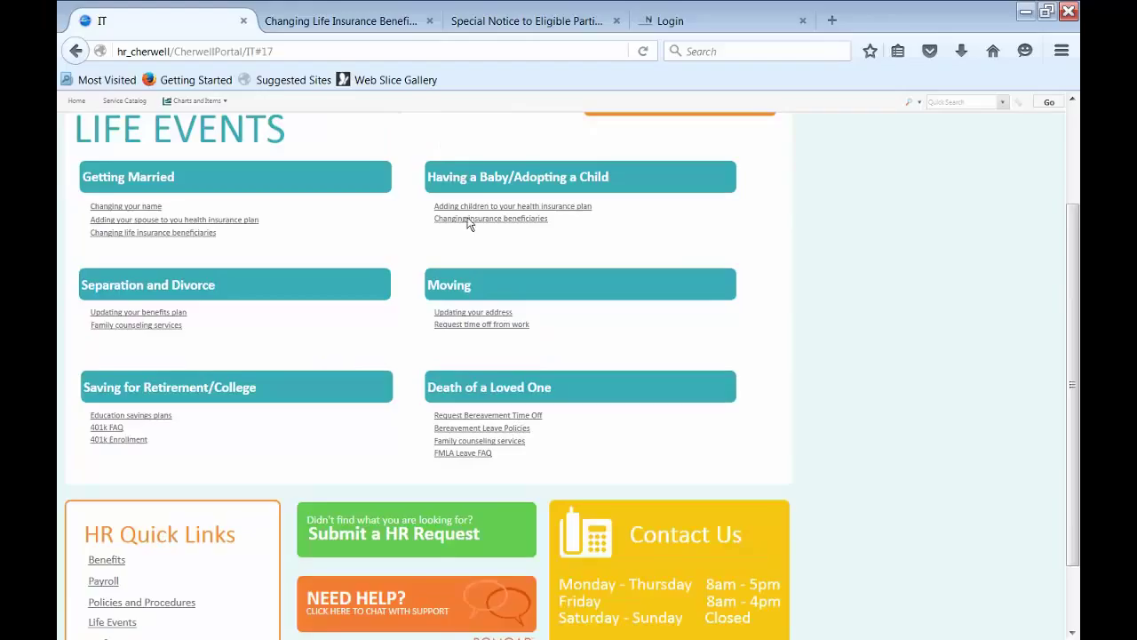
# - Open the HR Issues/Requests page, view the Final Pay Request: California Only quick case article, and return to the requests page
pyautogui.click(380, 533)
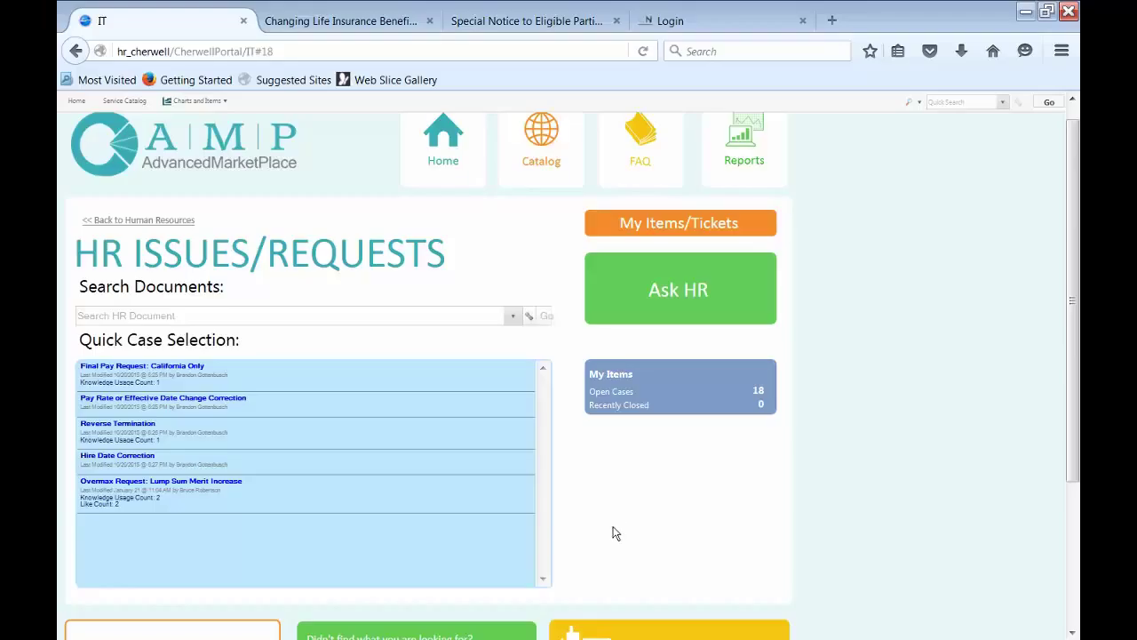
pyautogui.click(166, 372)
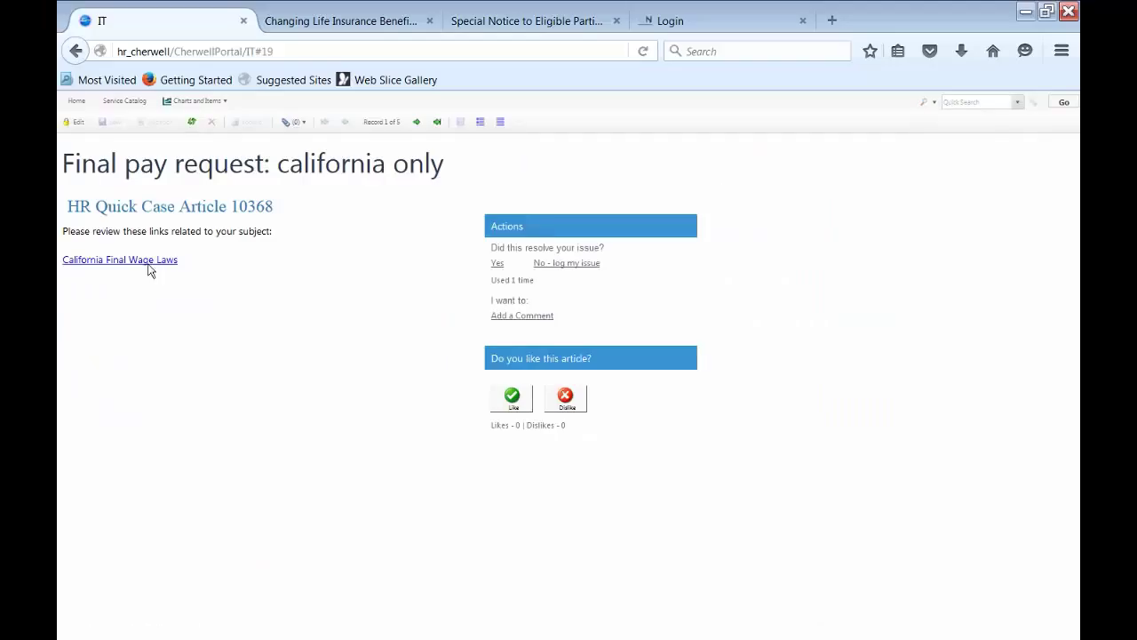
pyautogui.click(64, 50)
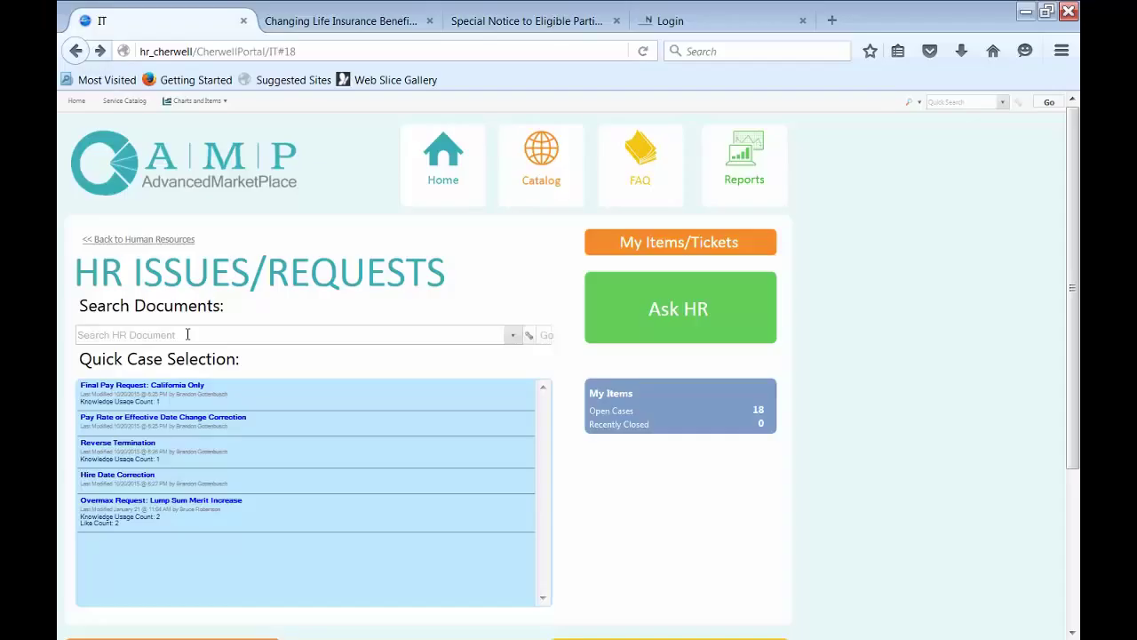
# - Open a new request form from the HR Issues/Requests page and leave it without saving the incident
pyautogui.click(676, 309)
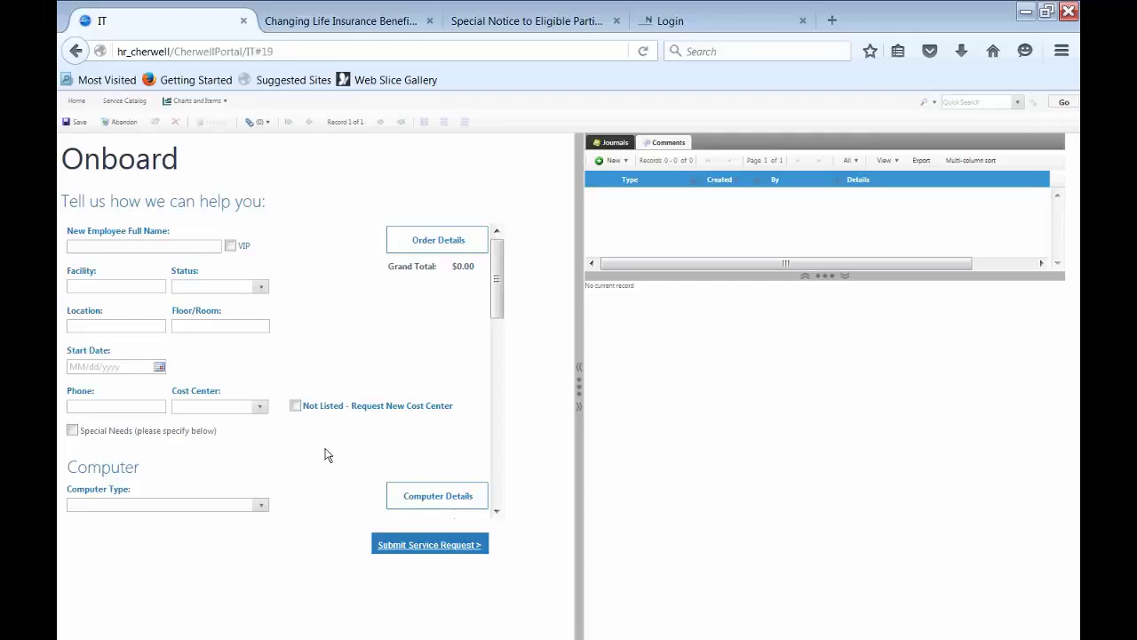
pyautogui.click(76, 51)
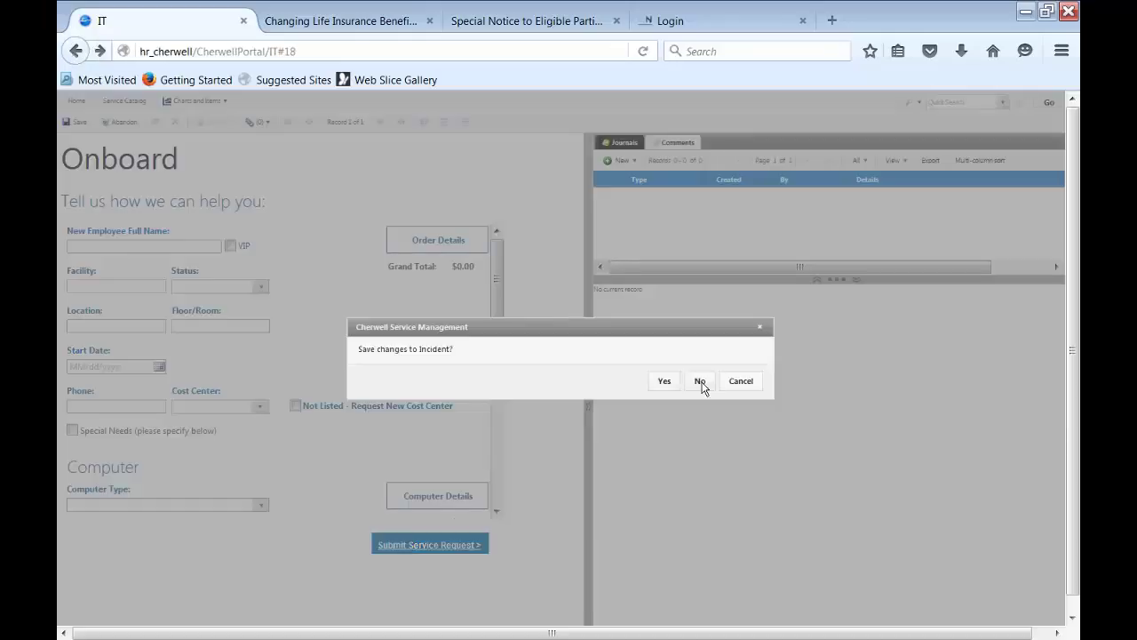
pyautogui.click(700, 381)
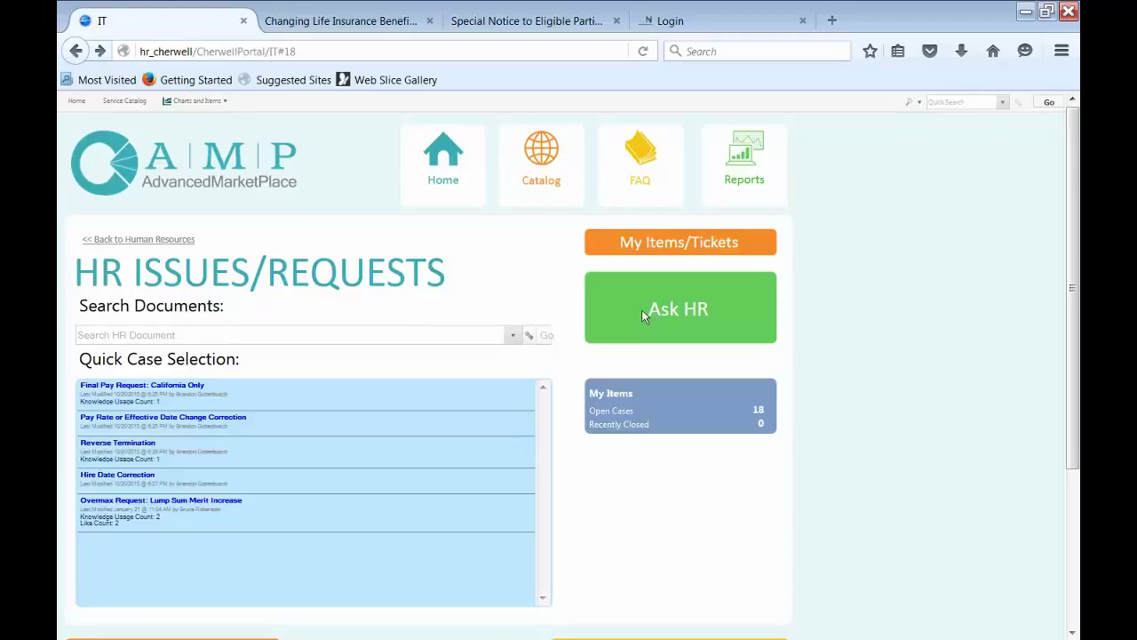
# - List the open HR cases with the newest first, open the retirement package information request, and view its journals
pyautogui.click(734, 412)
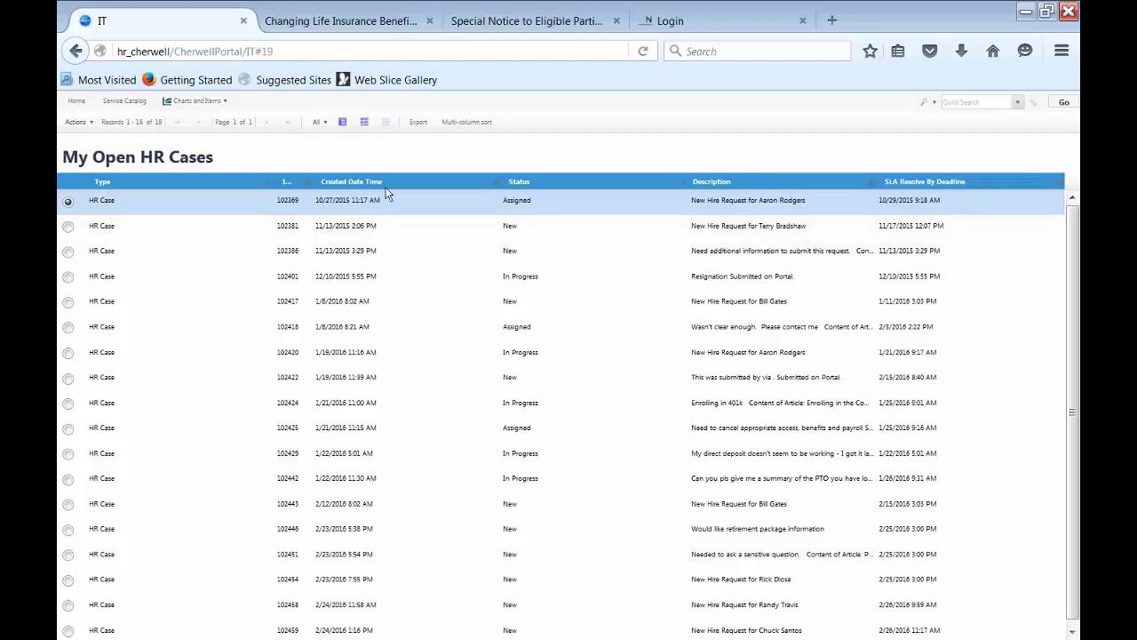
pyautogui.click(113, 184)
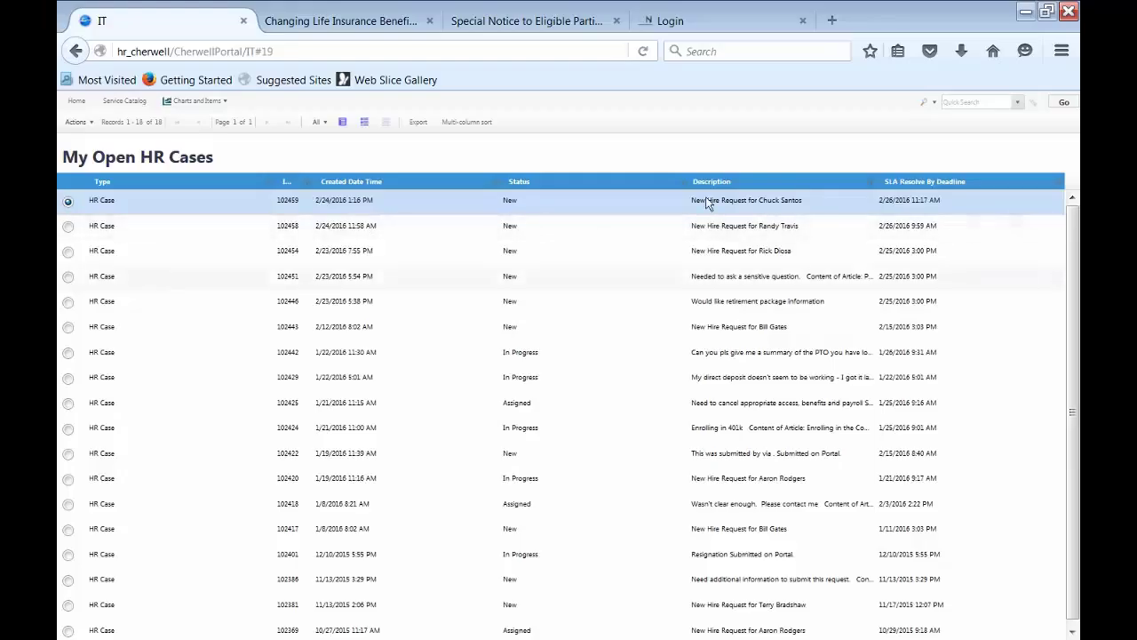
pyautogui.doubleClick(721, 306)
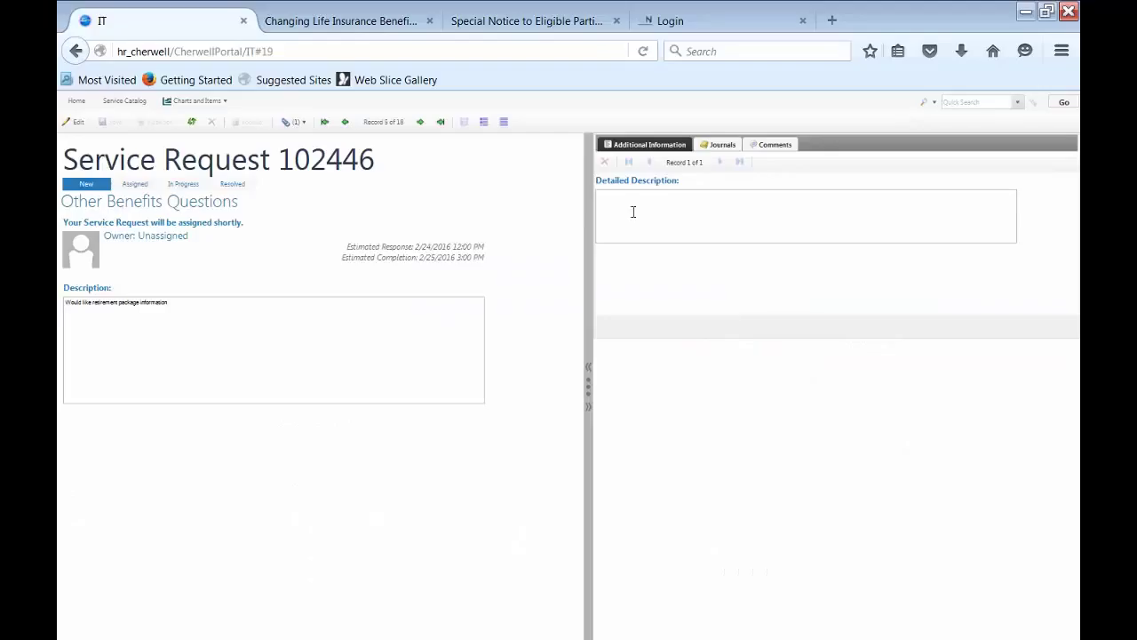
pyautogui.click(720, 144)
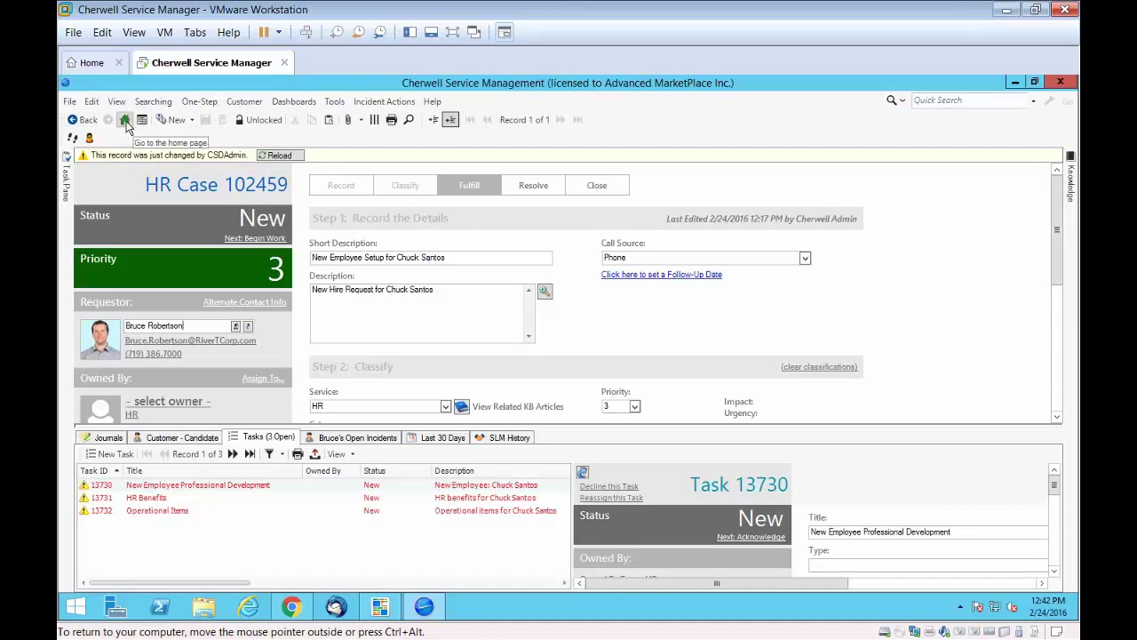
# - Switch to the Cherwell Service Management desktop client and reload the new hire HR case record
pyautogui.click(279, 156)
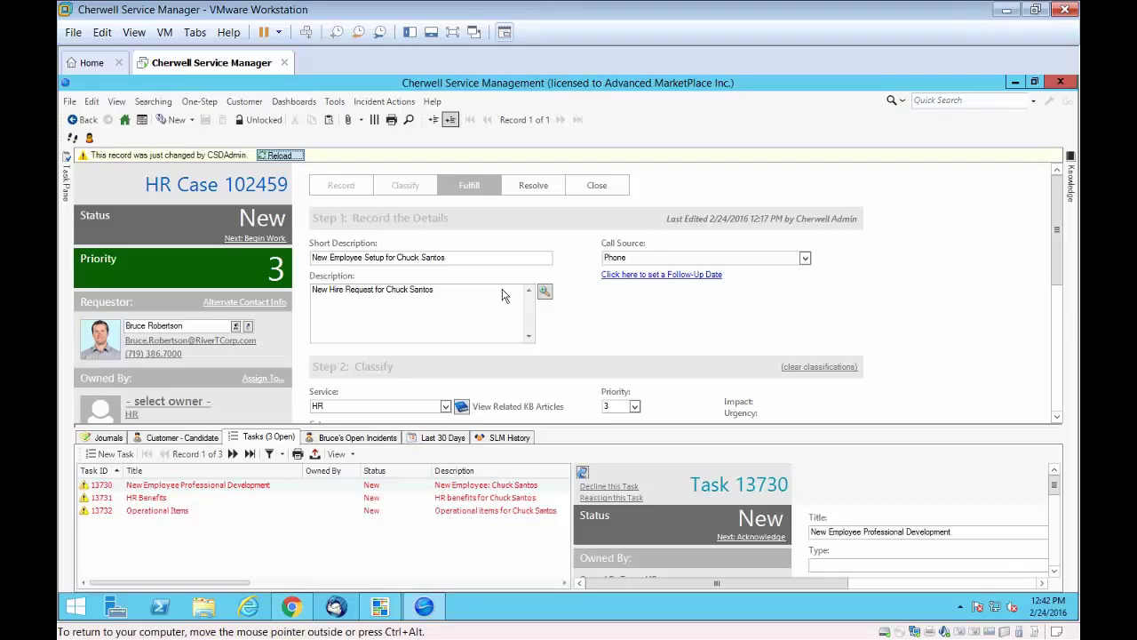